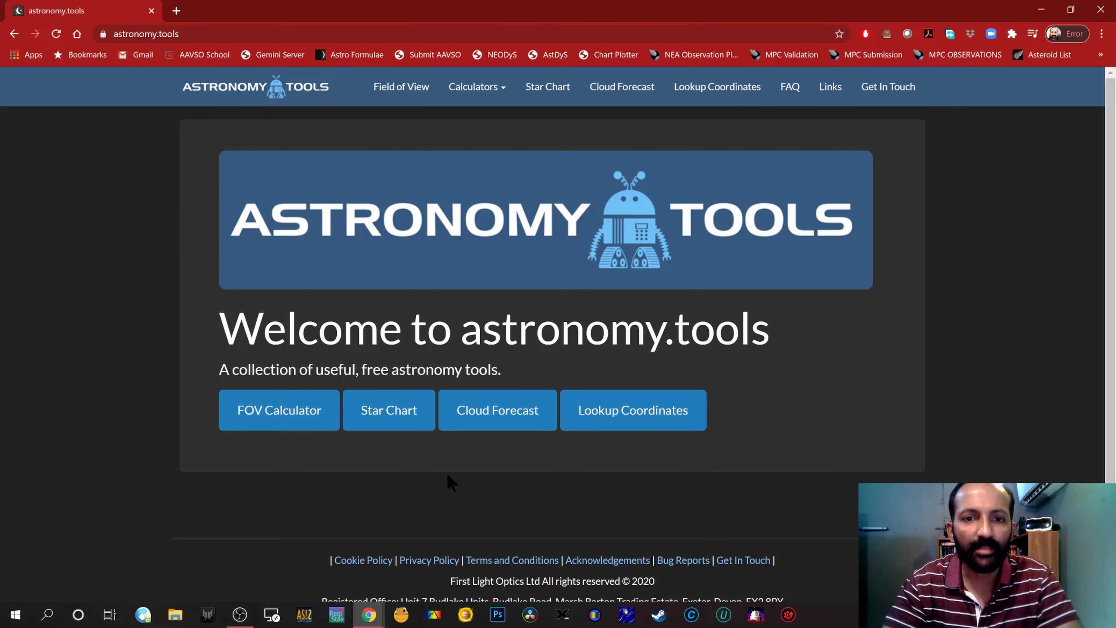
Step: Open the Field of View Calculator
scroll(1000, 460, "down", 1)
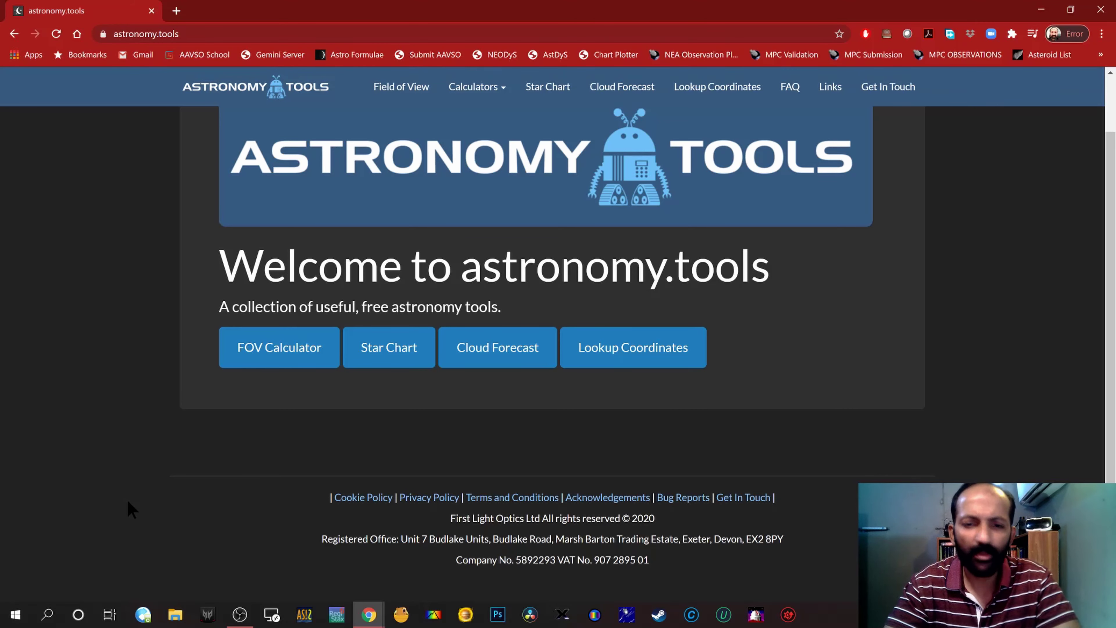
scroll(128, 500, "up", 2)
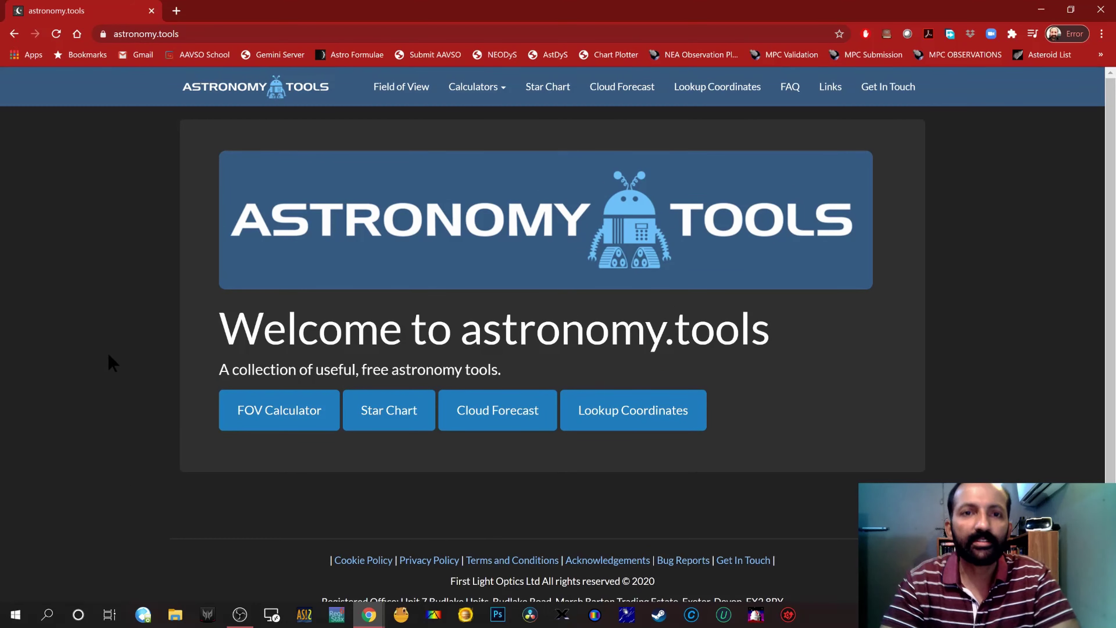
left_click(398, 90)
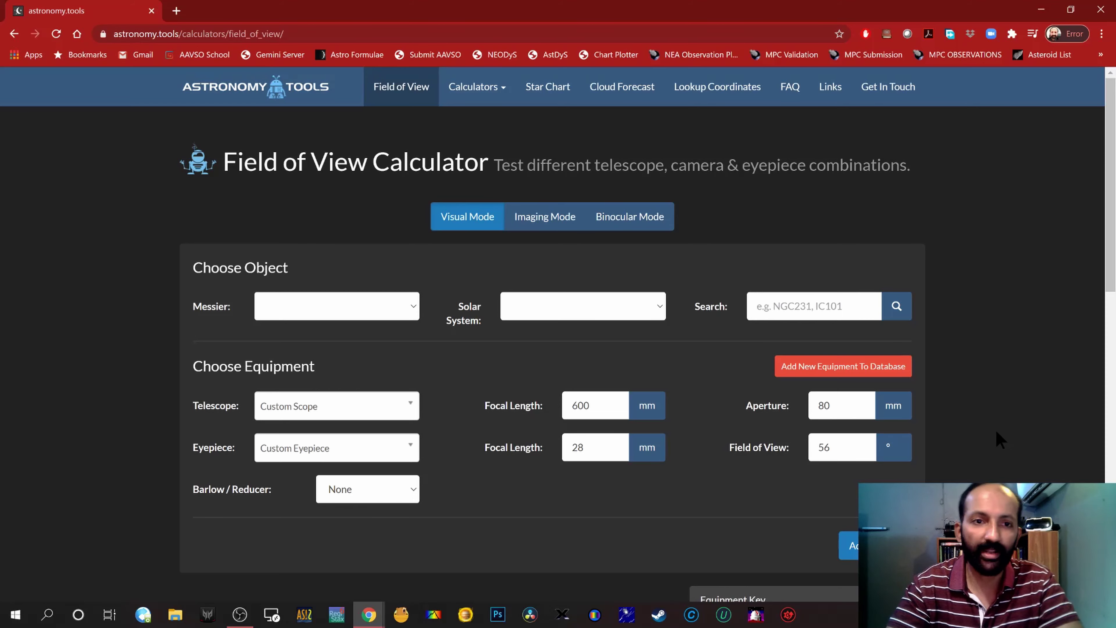
scroll(996, 432, "down", 2)
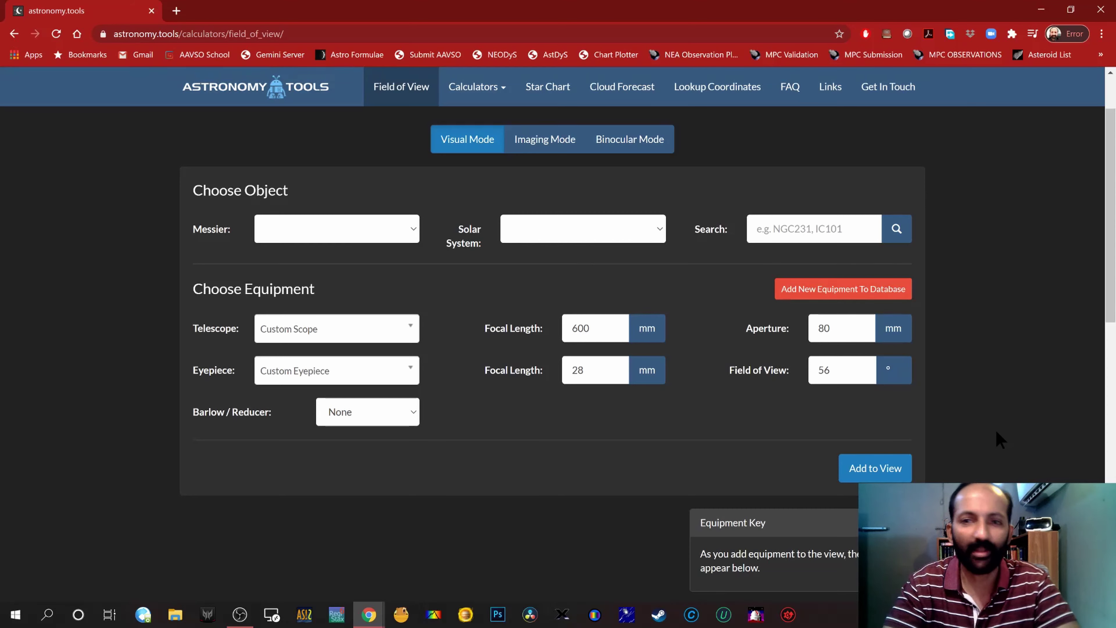
Step: Choose M31 - Andromeda Galaxy as the Messier object and look through the available Solar System objects
left_click(415, 231)
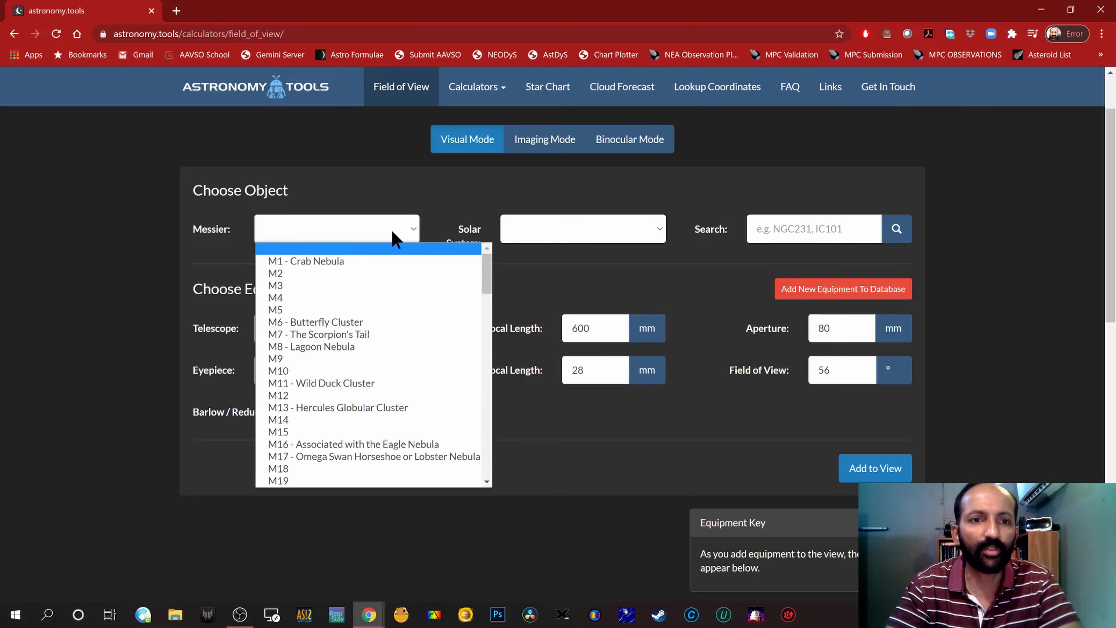
scroll(367, 415, "down", 5)
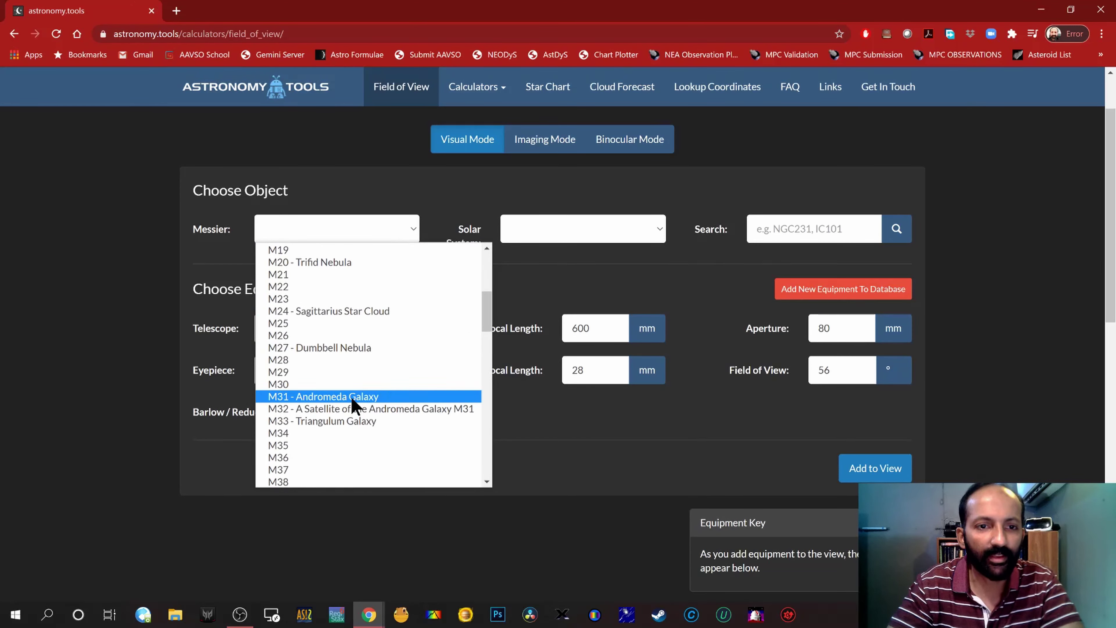
left_click(355, 397)
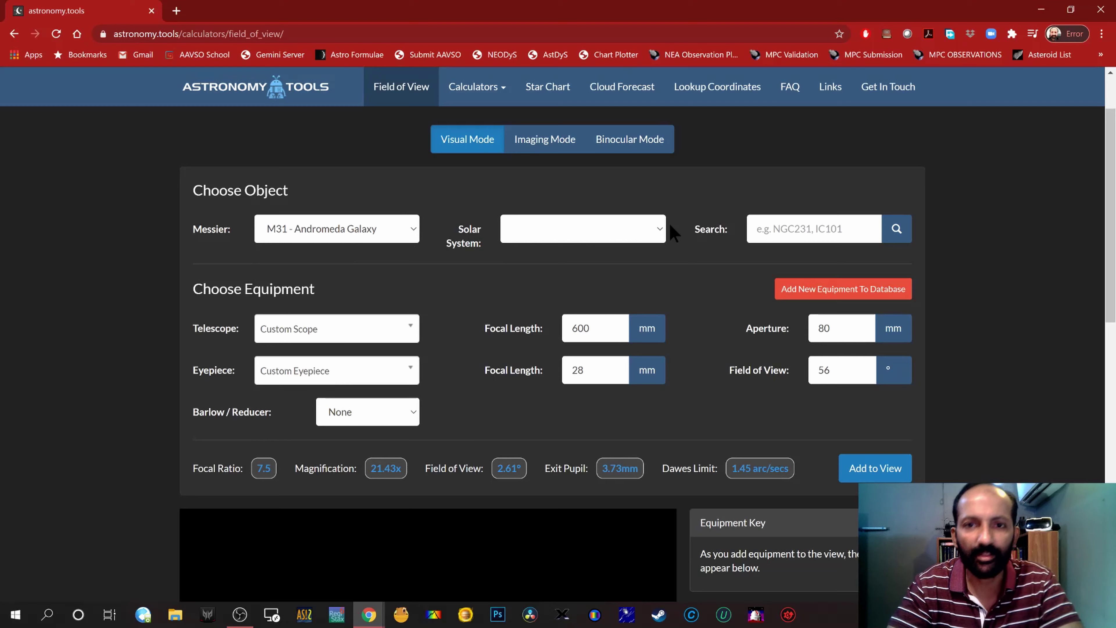
left_click(659, 230)
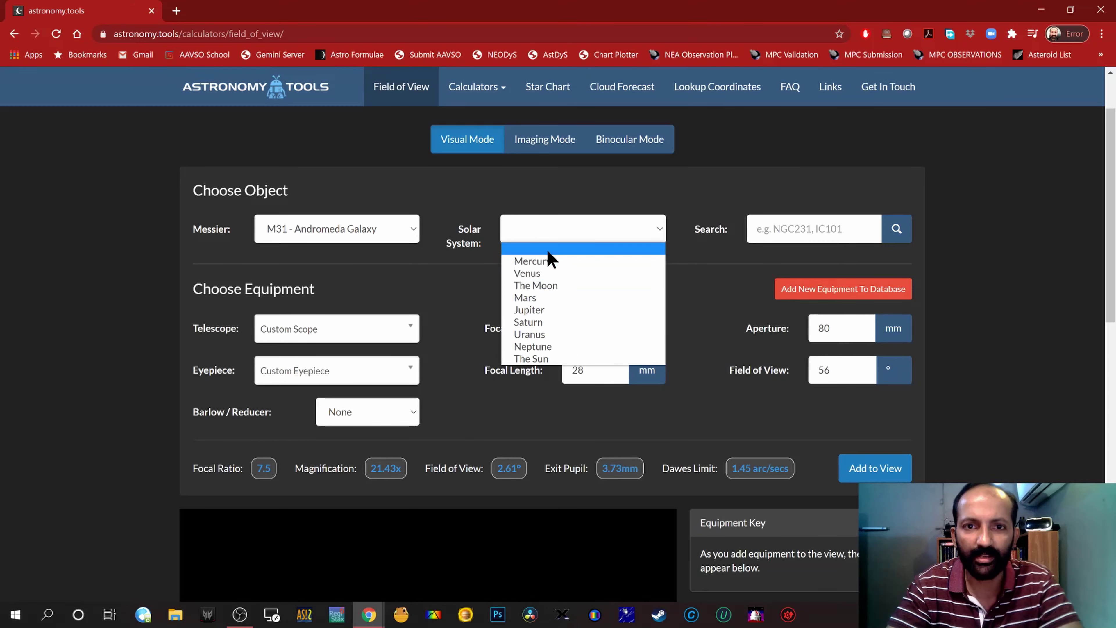
left_click(987, 247)
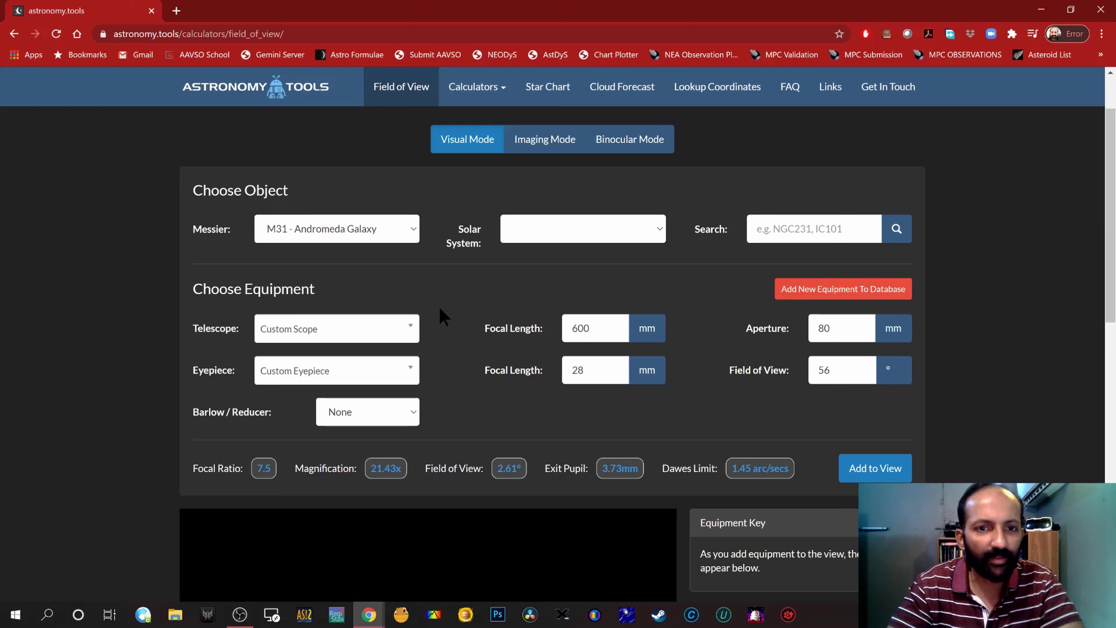
Step: Search the telescopes for c14 and select Celestron - C14 SCT
left_click(412, 333)
type("c14")
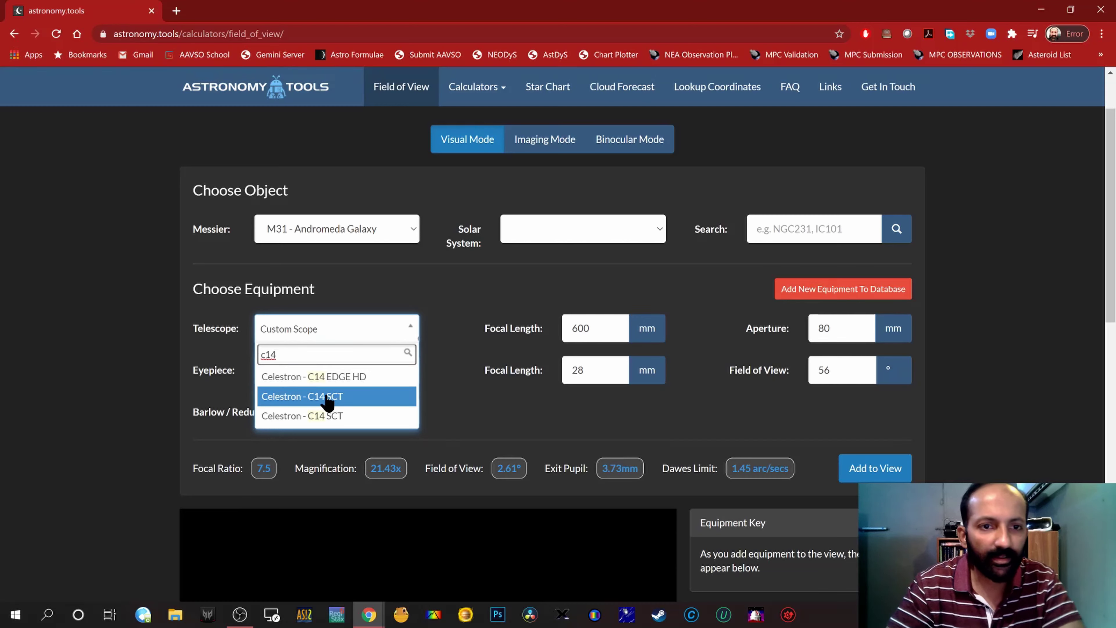
left_click(326, 396)
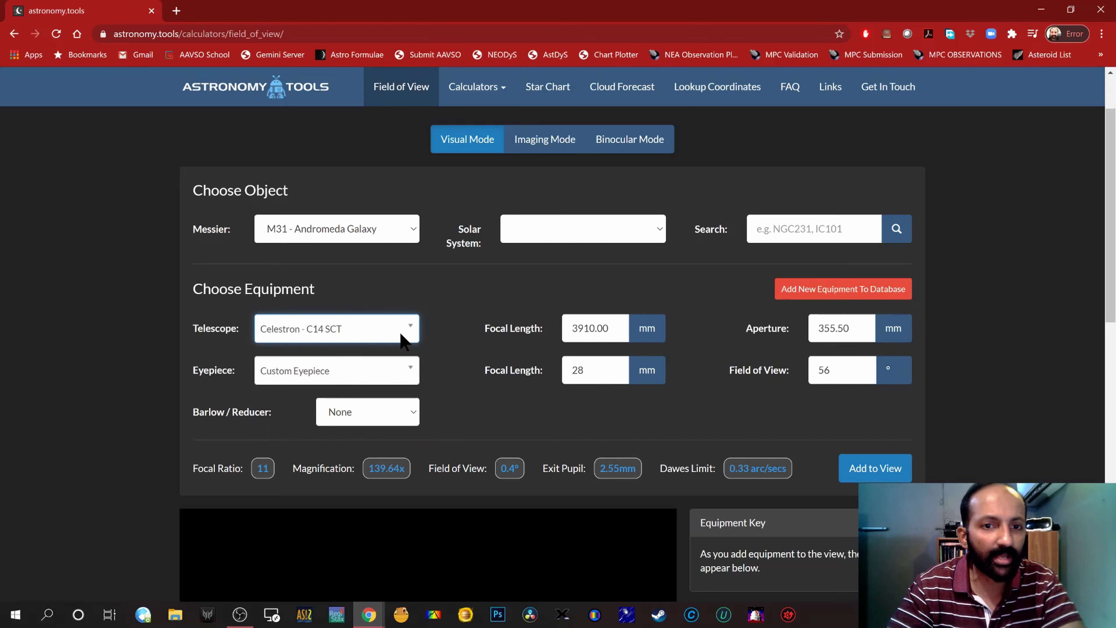
Step: Try a telescope focal length of 4400 mm and reselect Celestron - C14 SCT as the telescope
double_click(566, 331)
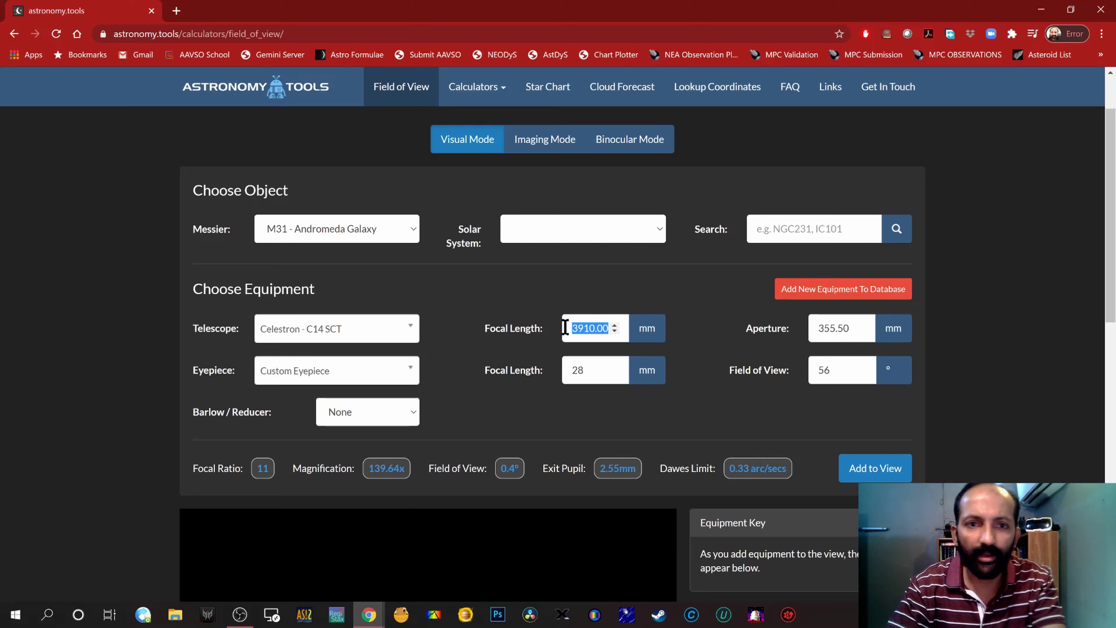
type("400")
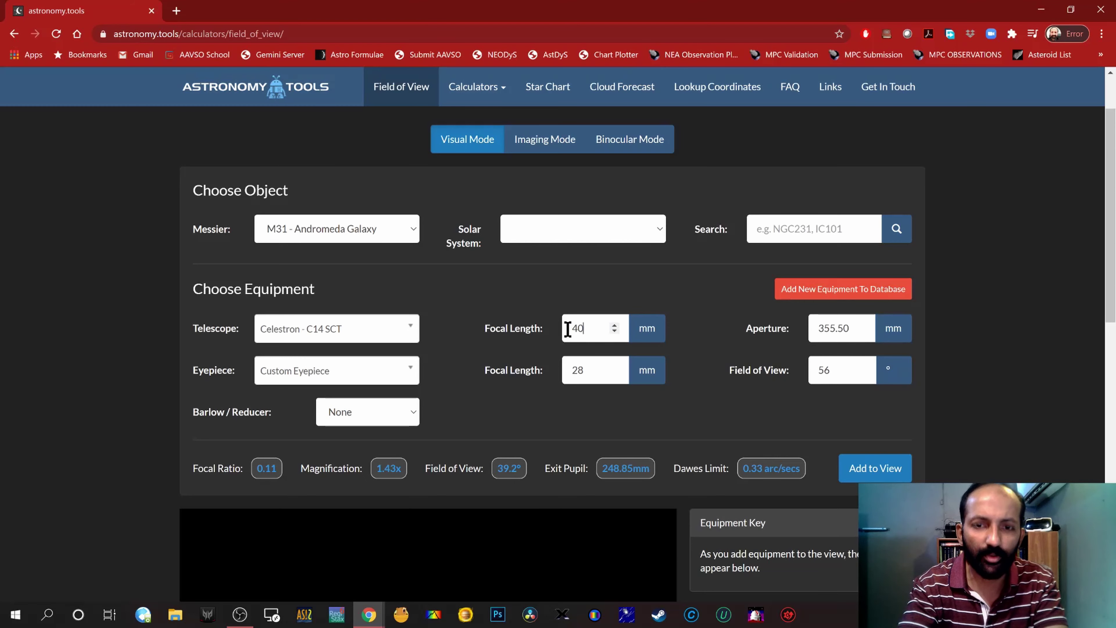
key("BackSpace")
key("BackSpace")
type("400")
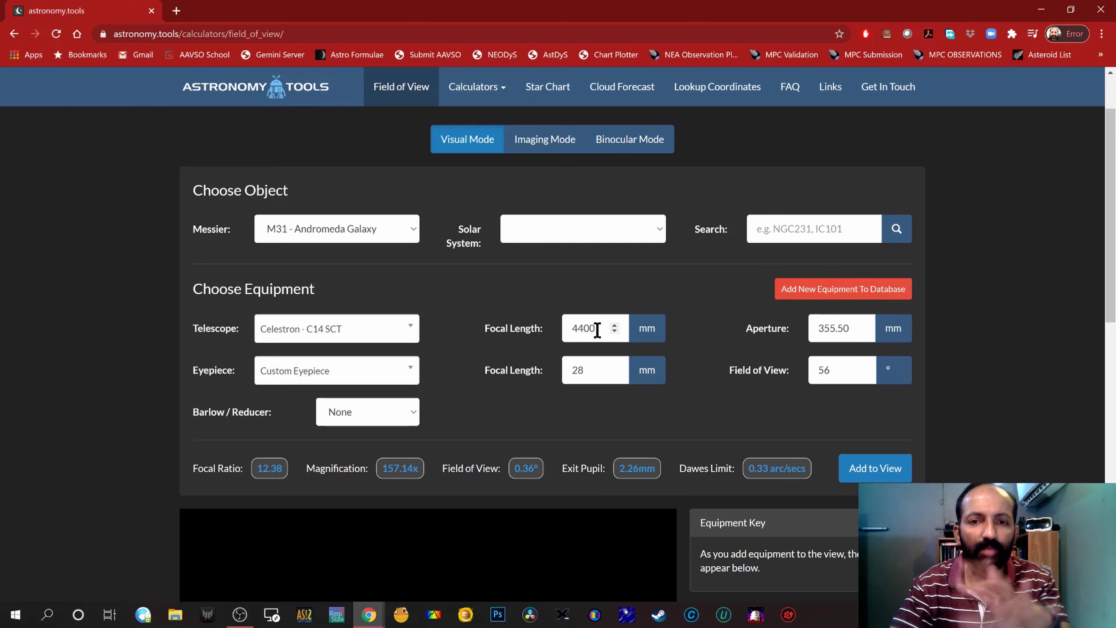
left_click_drag(598, 329, 510, 339)
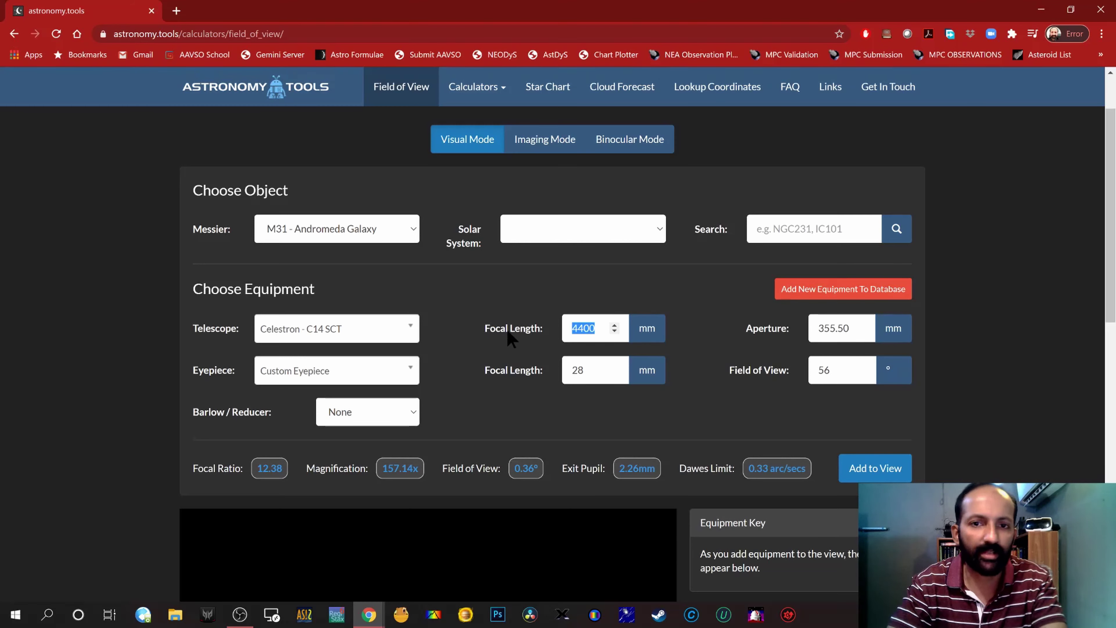
left_click(379, 340)
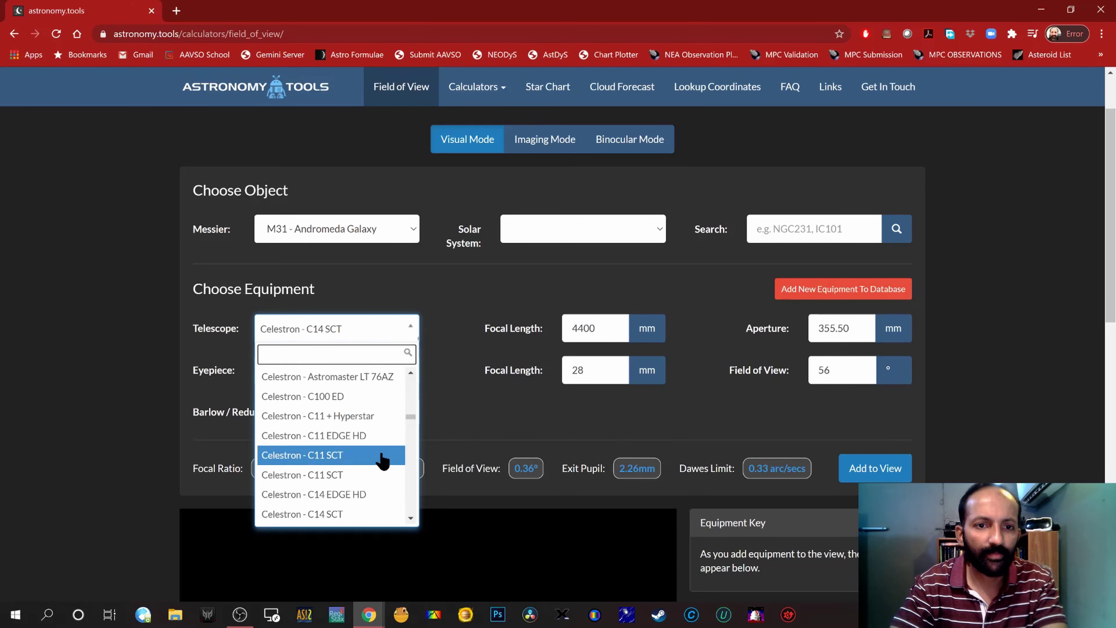
left_click(347, 514)
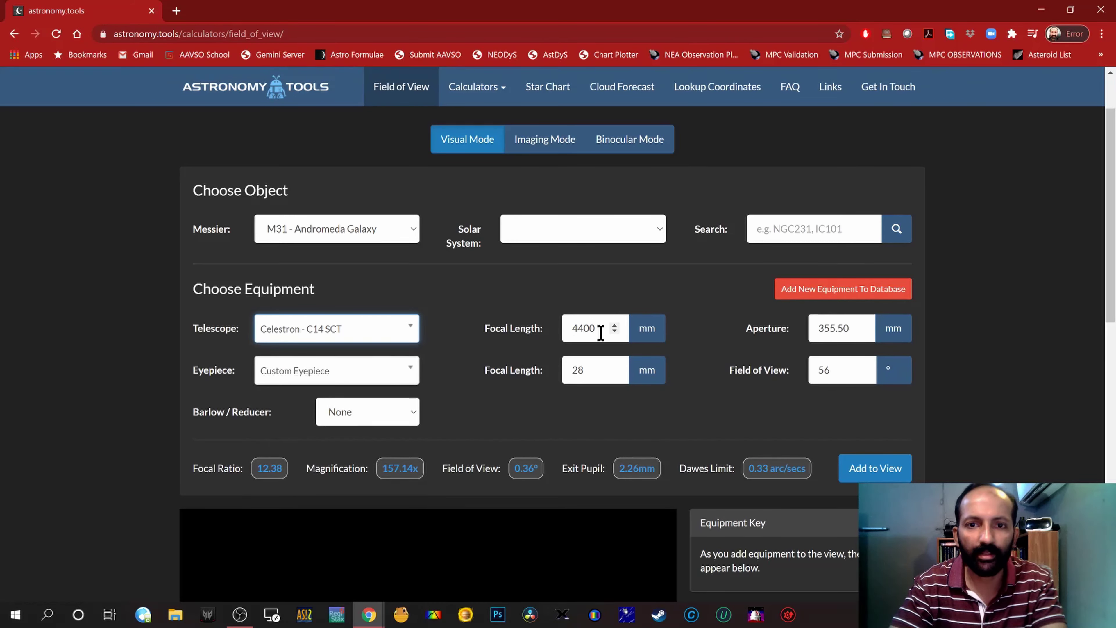
Step: Set the telescope's focal length to 3910 mm
left_click_drag(602, 335, 450, 327)
type("39")
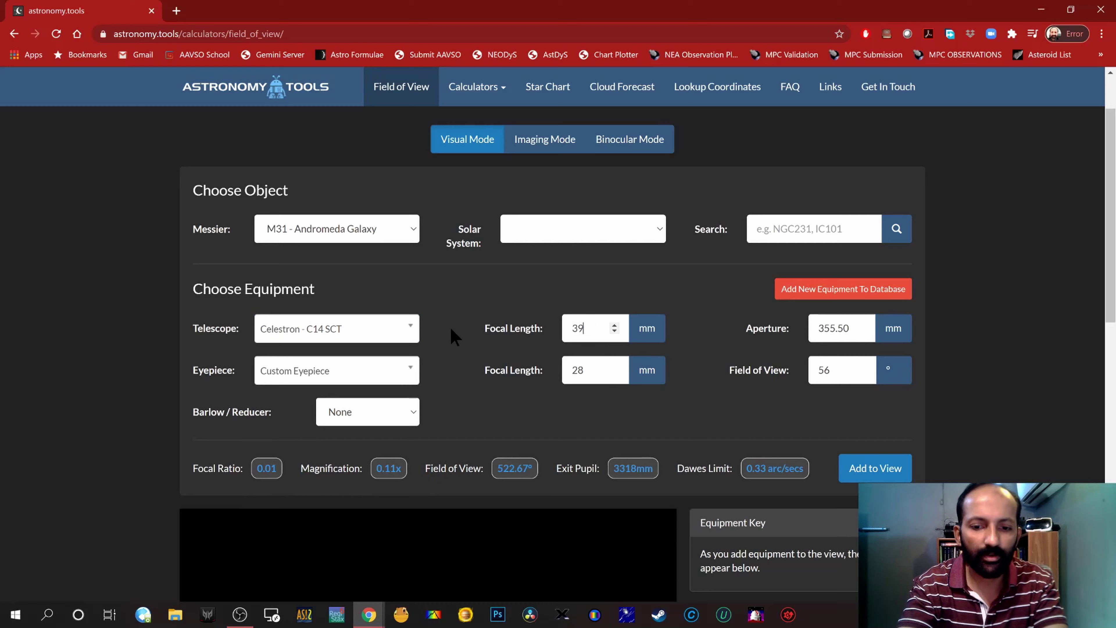
type("10")
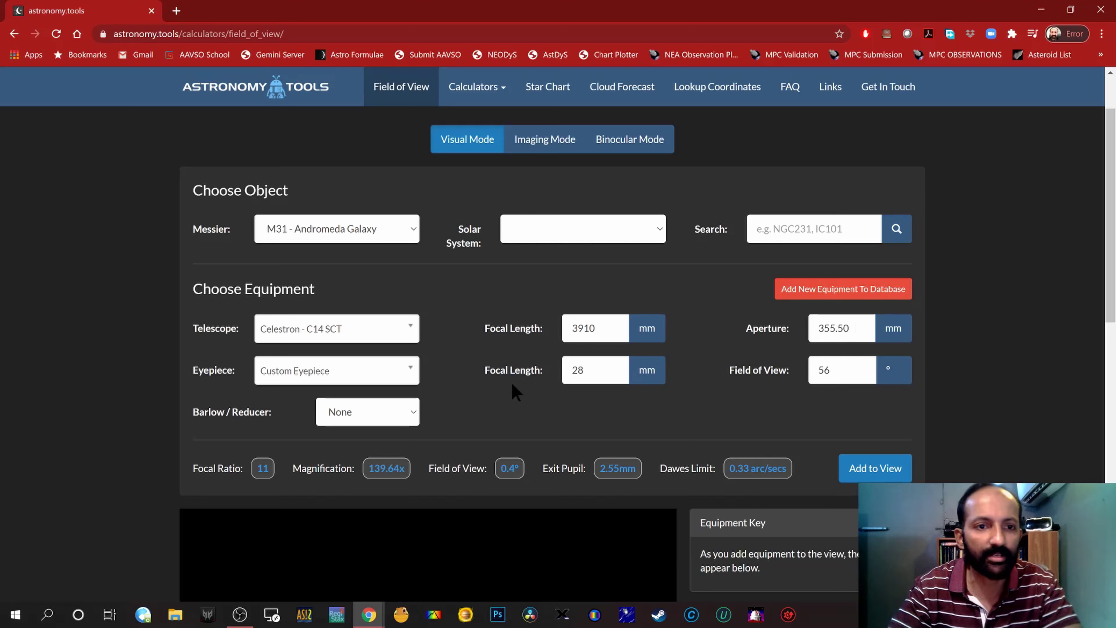
Step: Search the eyepieces for nagl and select Tele Vue - Nagler T-5 - 31mm
left_click(407, 372)
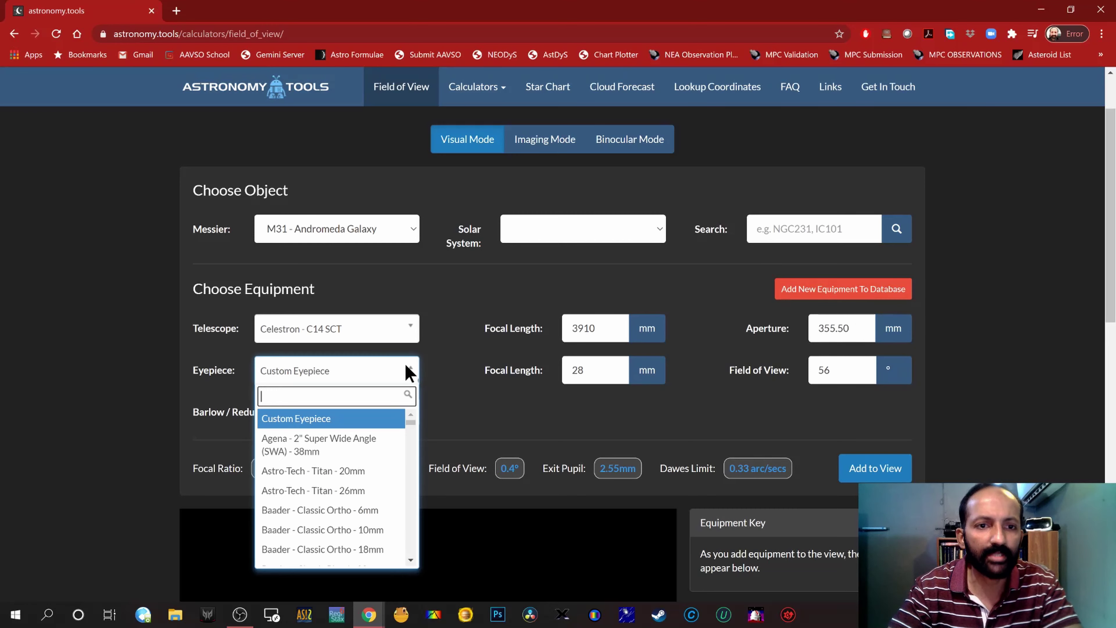
type("nagl")
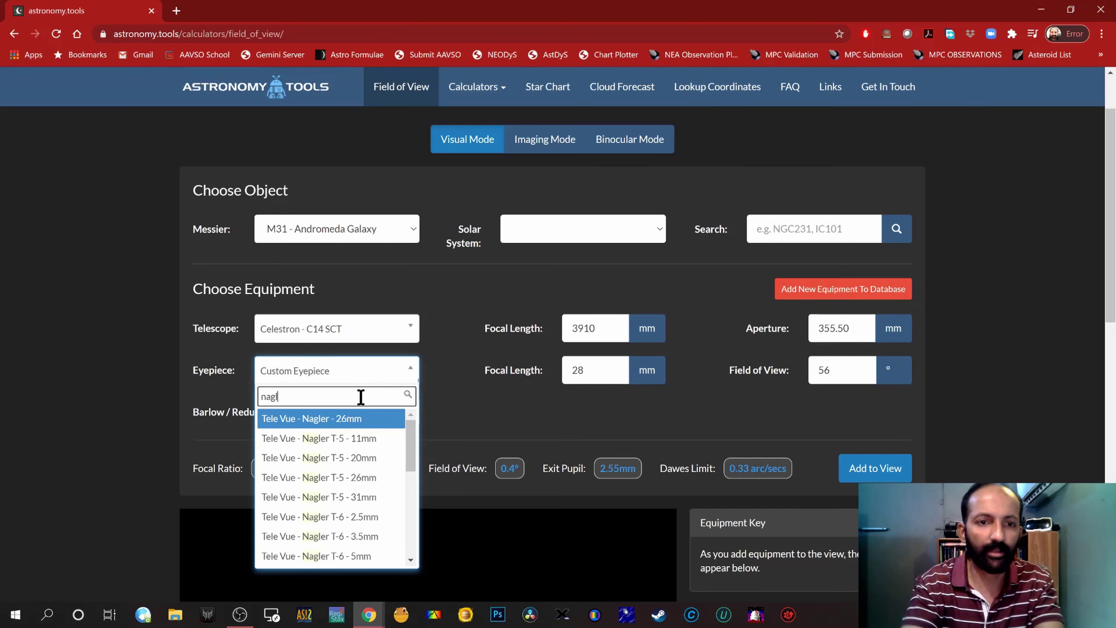
left_click(366, 498)
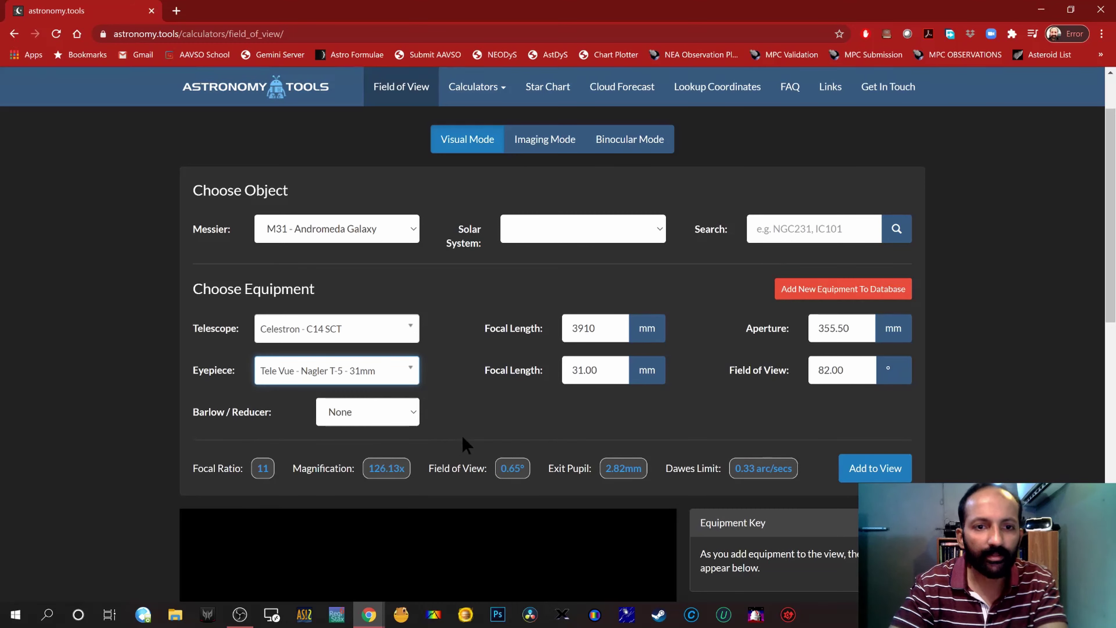
left_click(497, 424)
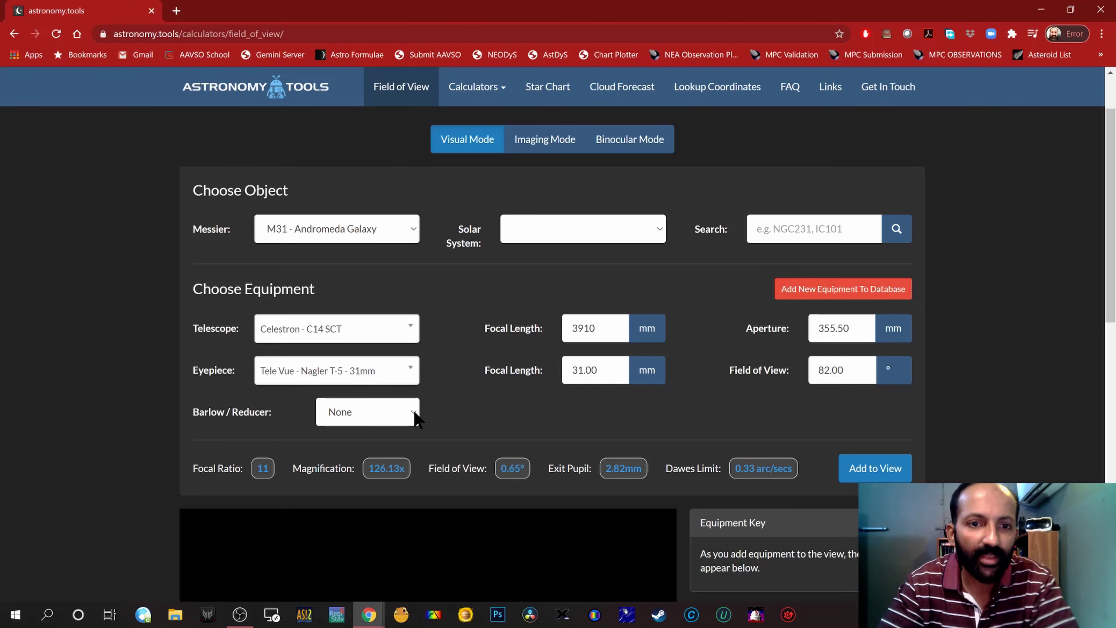
Step: Add the telescope and eyepiece combination to the view and examine its field circle over the Andromeda Galaxy
scroll(992, 436, "down", 2)
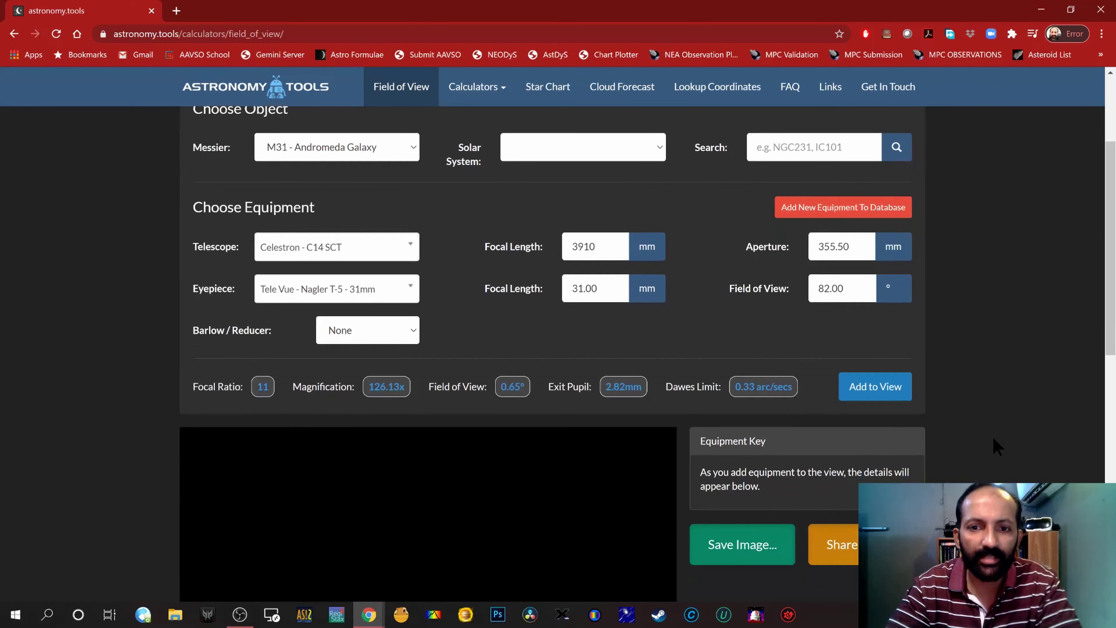
left_click(879, 387)
scroll(131, 448, "down", 7)
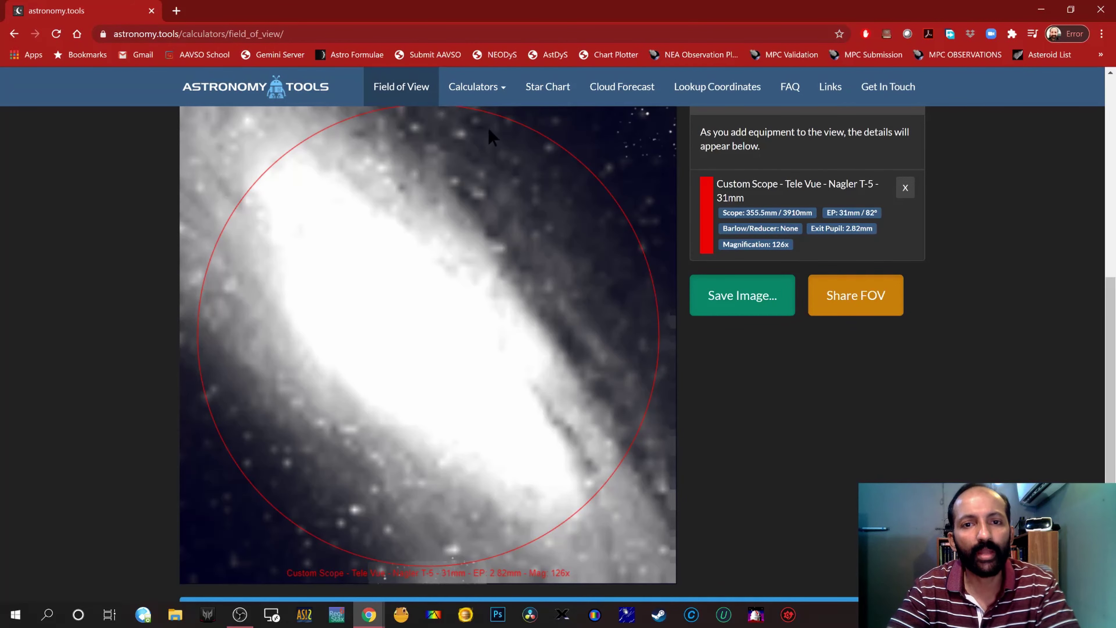
Step: Change the Messier object to M1 - Crab Nebula and examine it within the eyepiece's field circle
scroll(988, 236, "up", 10)
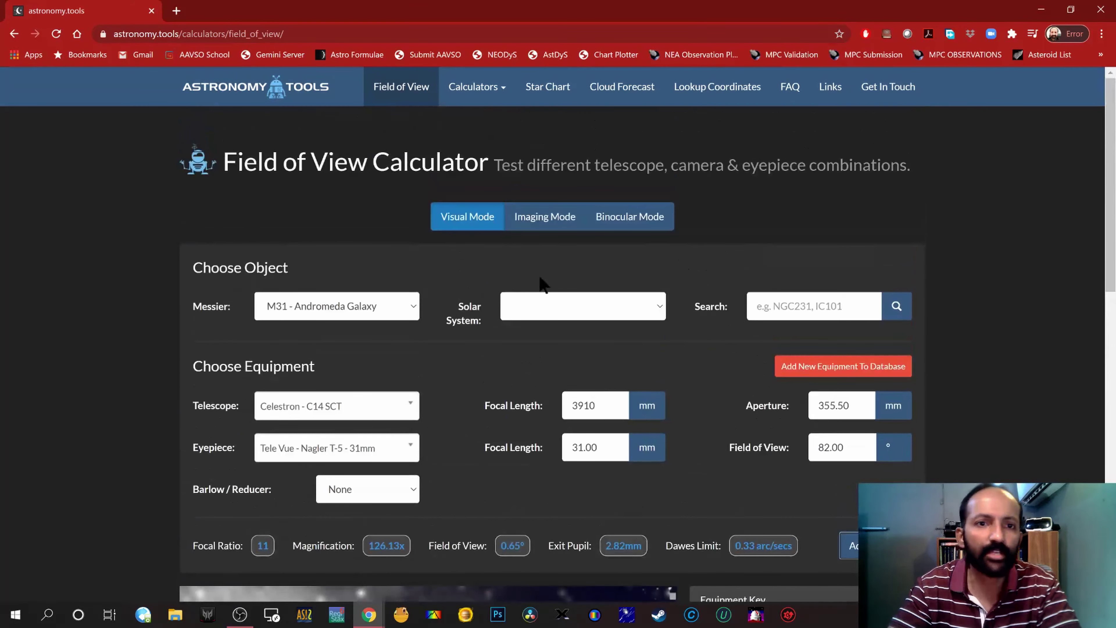
left_click(416, 310)
left_click(334, 328)
scroll(769, 486, "down", 7)
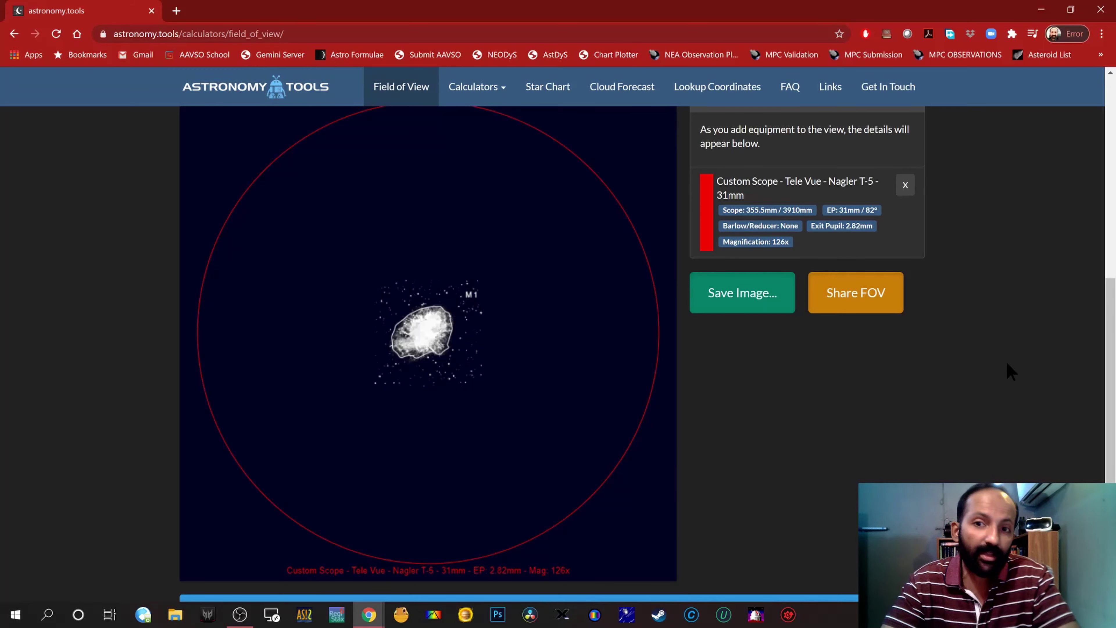
scroll(1007, 364, "up", 1)
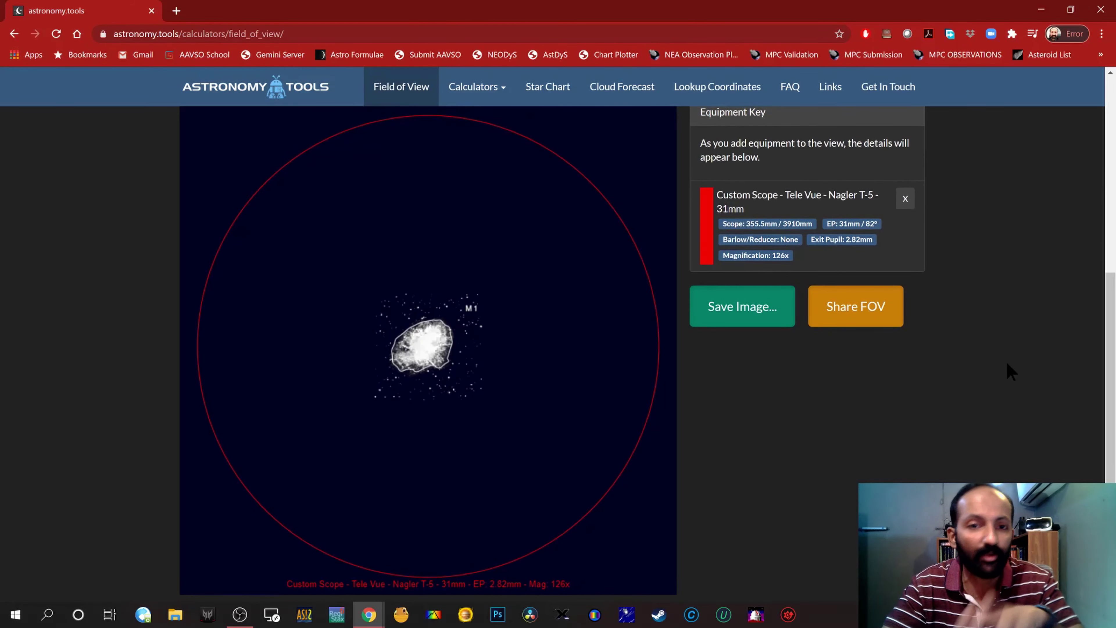
Step: Choose The Moon as the Solar System object and examine it within the eyepiece's field circle
scroll(1007, 362, "up", 2)
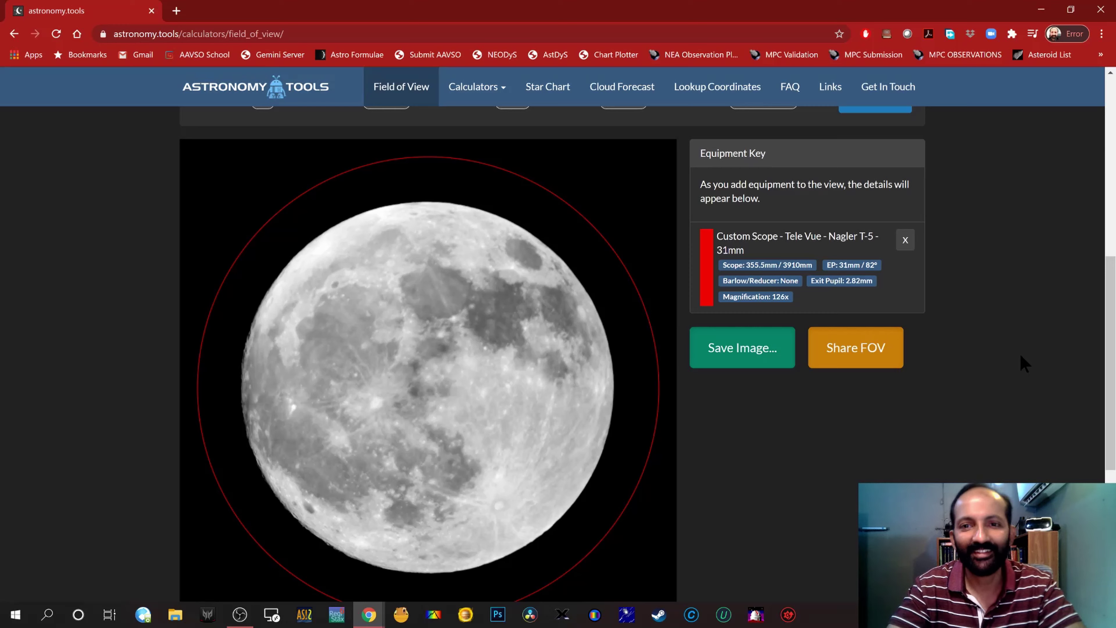
scroll(1020, 357, "up", 8)
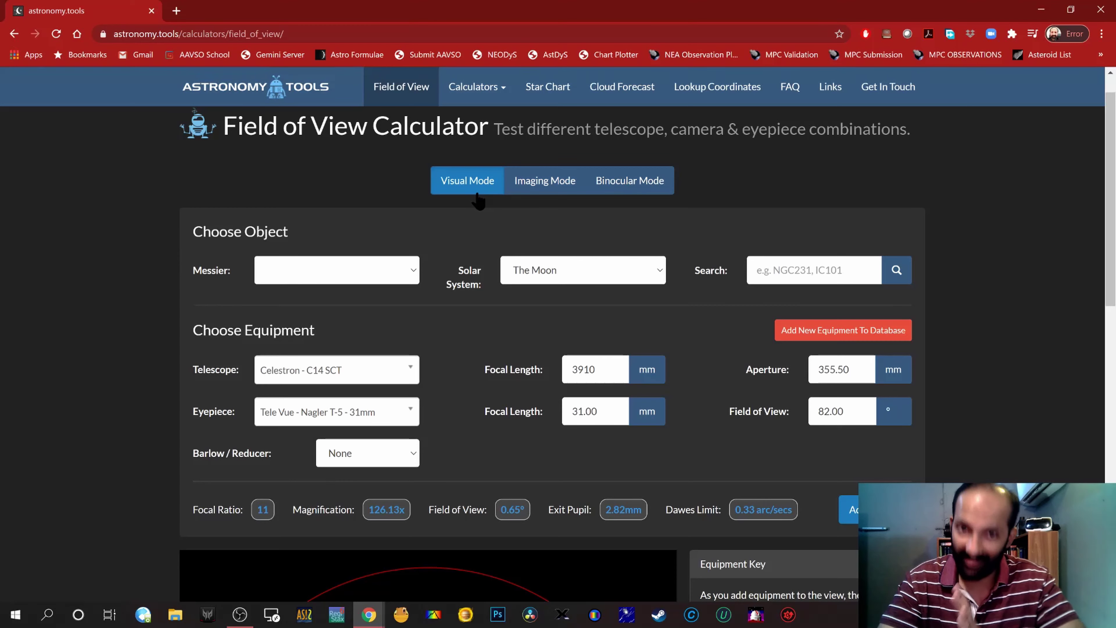
Step: Switch the calculator to Binocular Mode and browse the available binocular models, keeping Custom Binocular
left_click(654, 182)
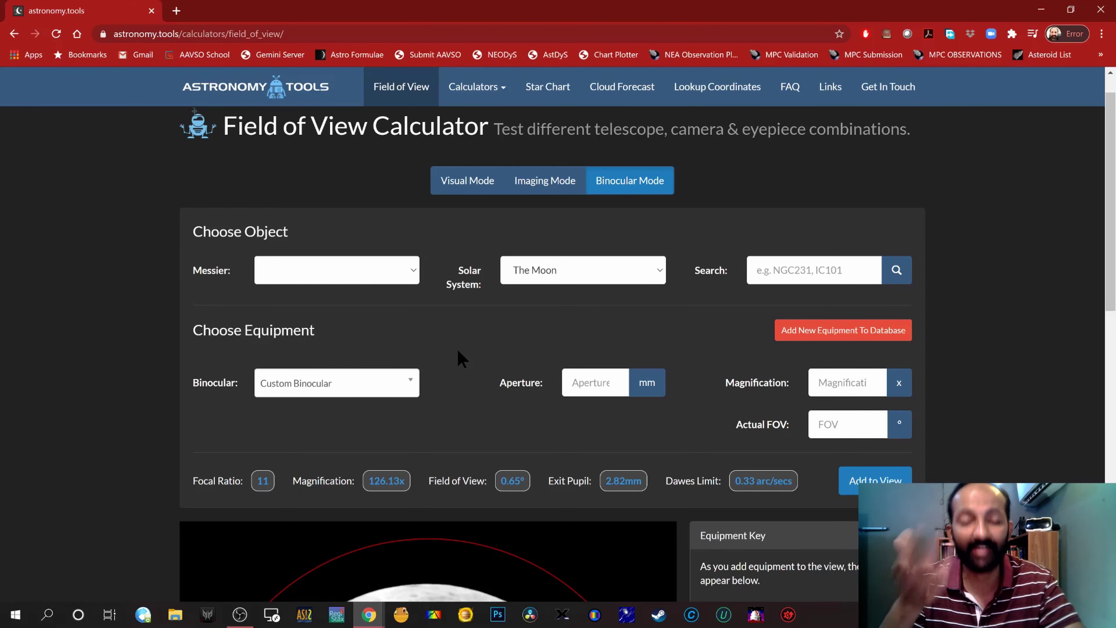
left_click(400, 383)
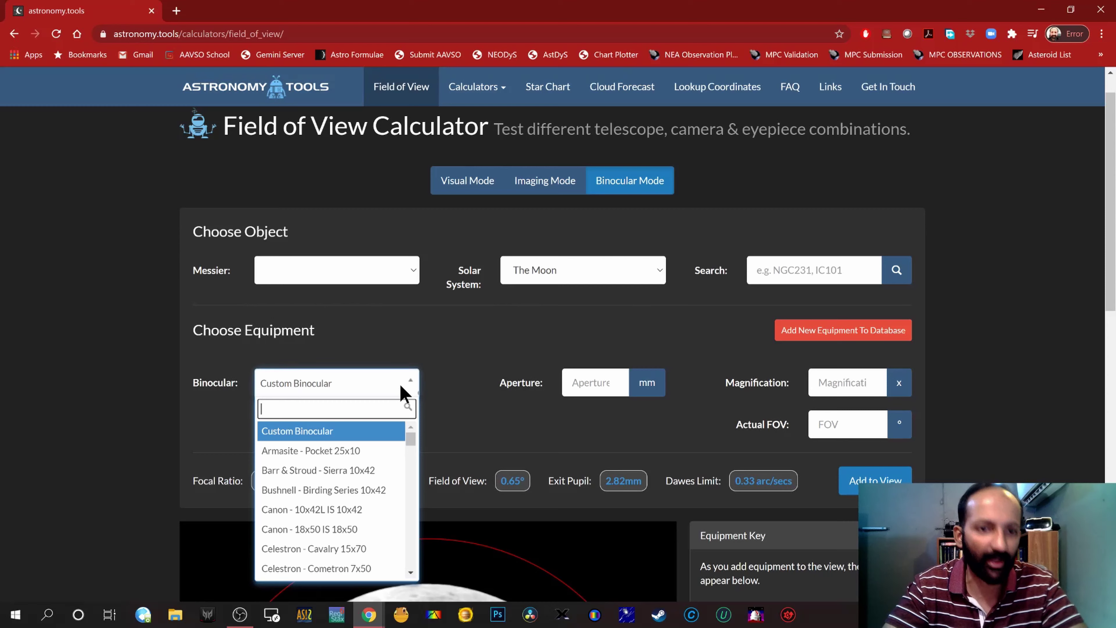
scroll(357, 521, "down", 10)
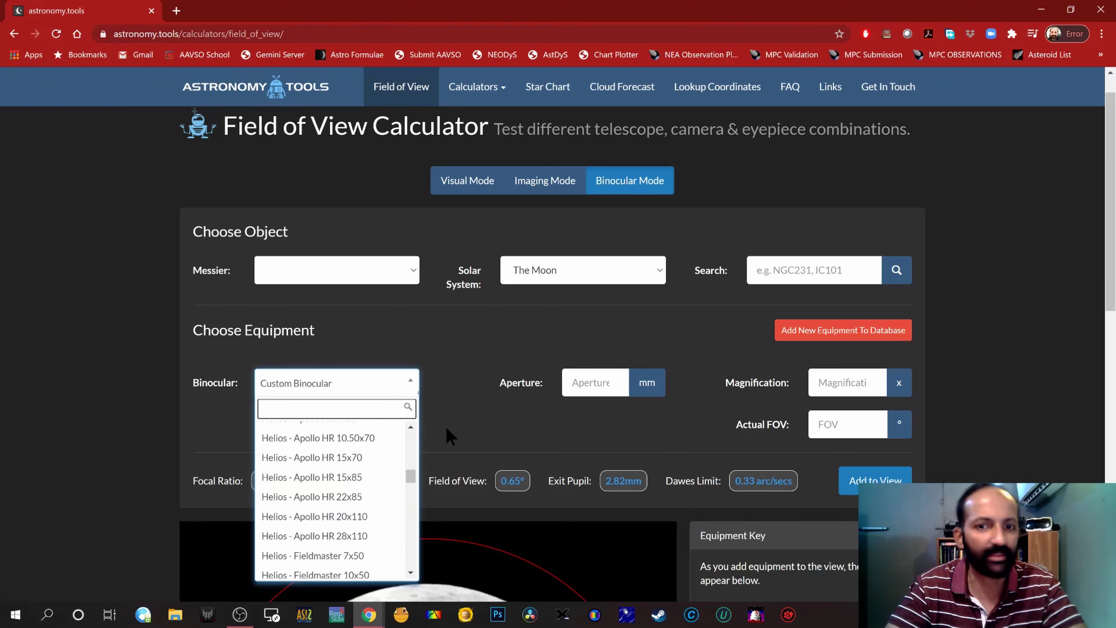
left_click(447, 436)
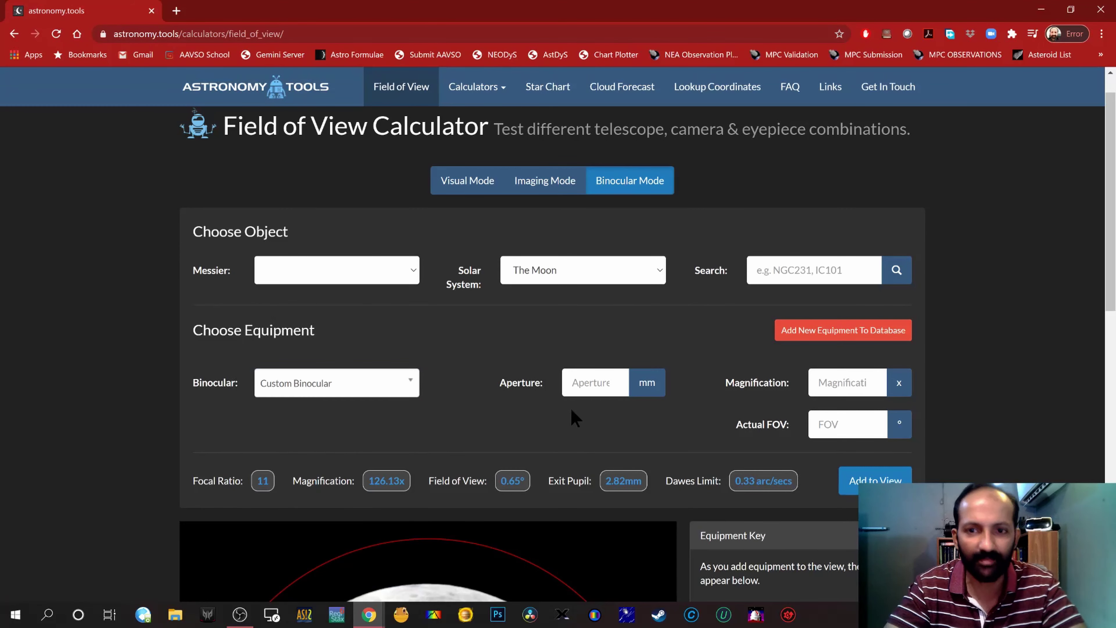
left_click(585, 382)
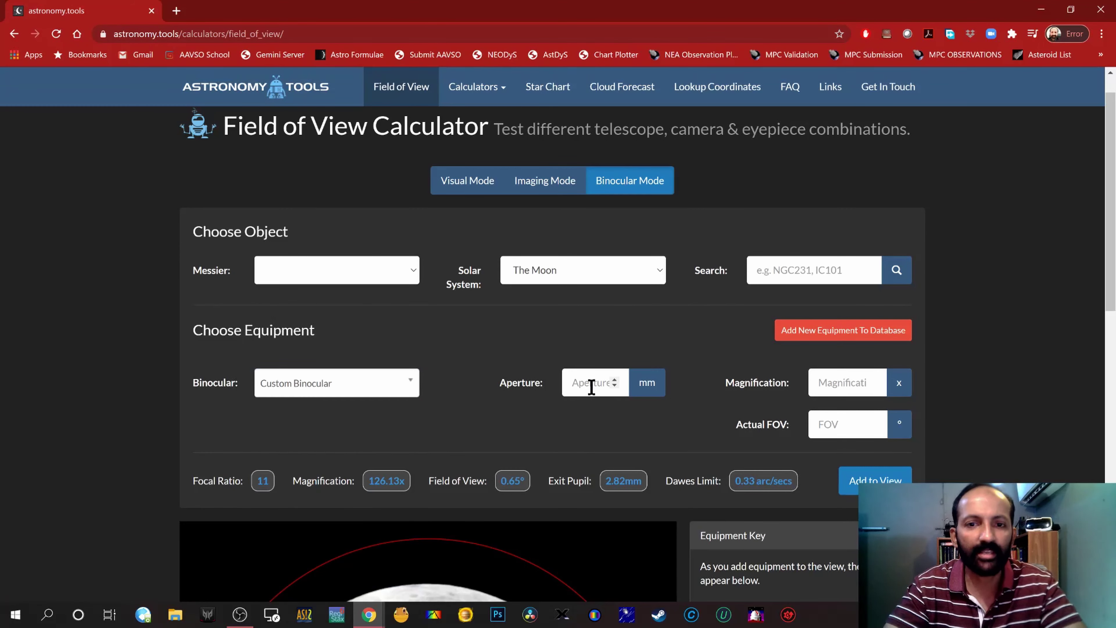
Step: Set the custom binocular to 100 mm aperture, 20x magnification and 5° actual FOV, add it to the view and examine its circle around the Moon
type("100")
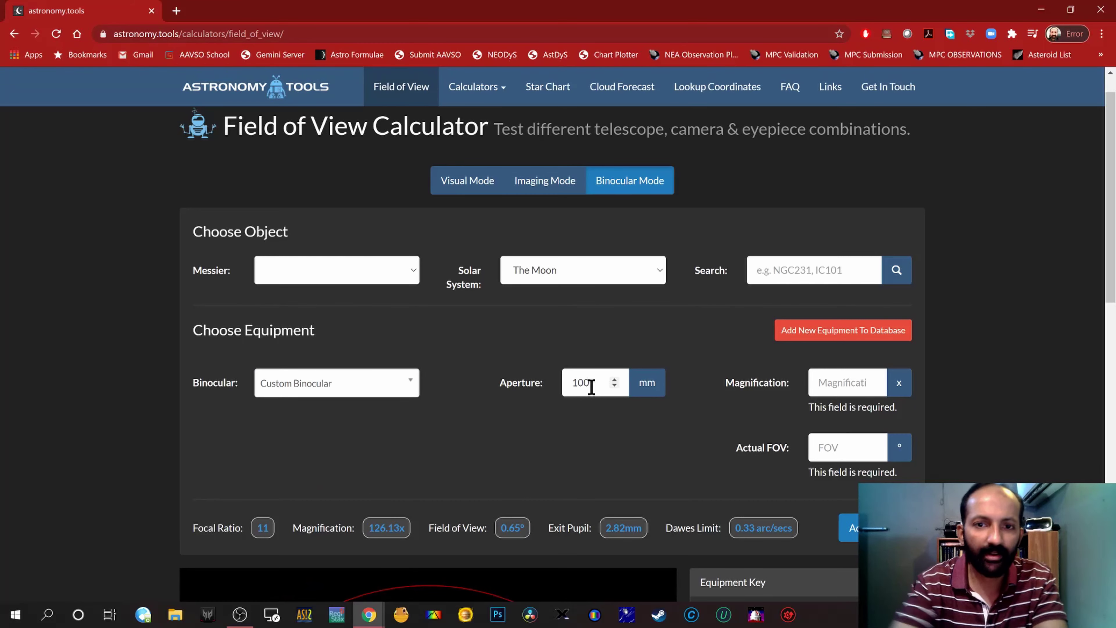
left_click(830, 382)
type("20")
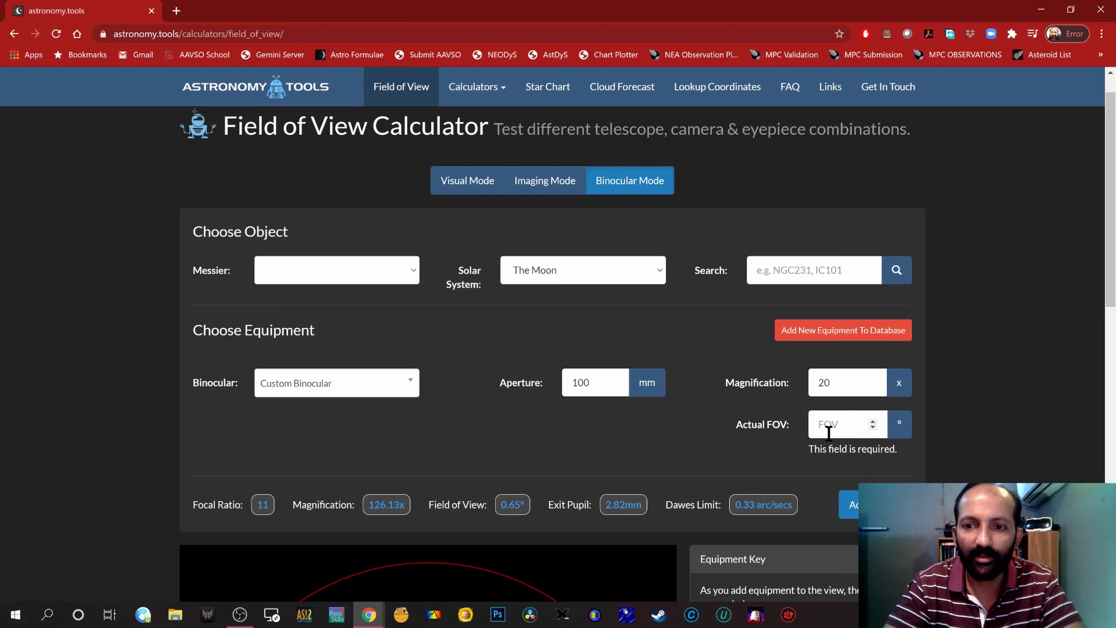
left_click(881, 433)
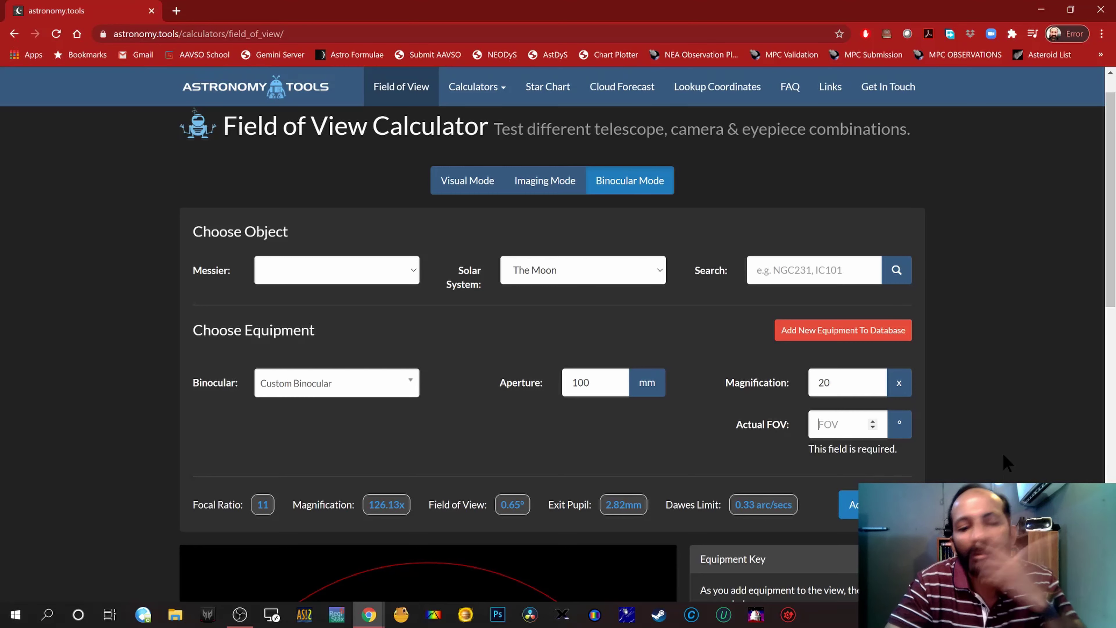
scroll(1059, 366, "down", 8)
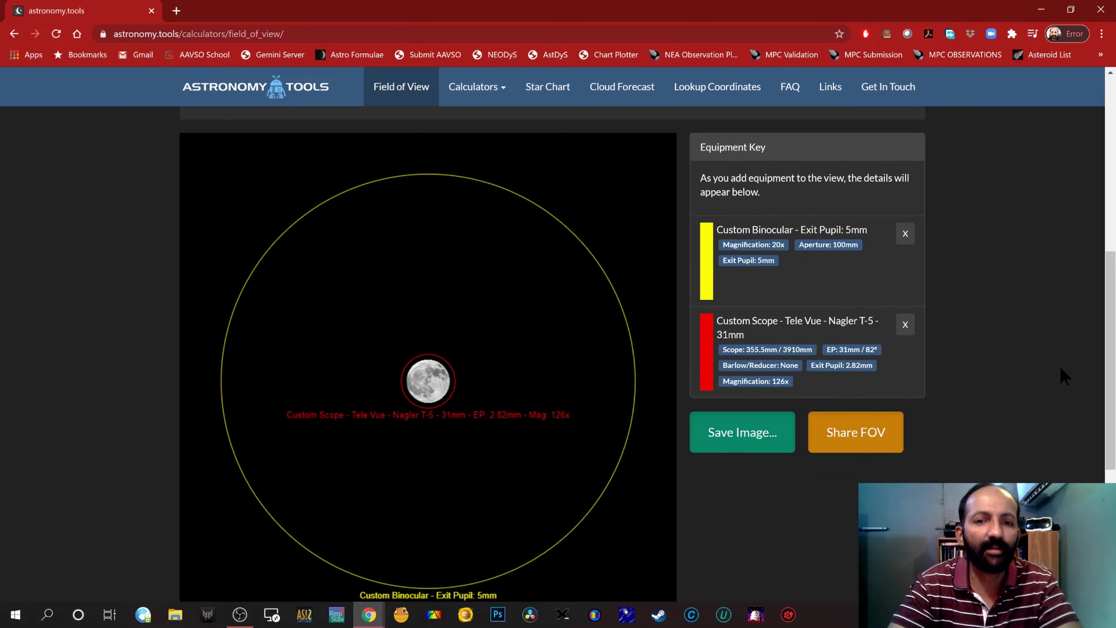
scroll(1060, 366, "up", 8)
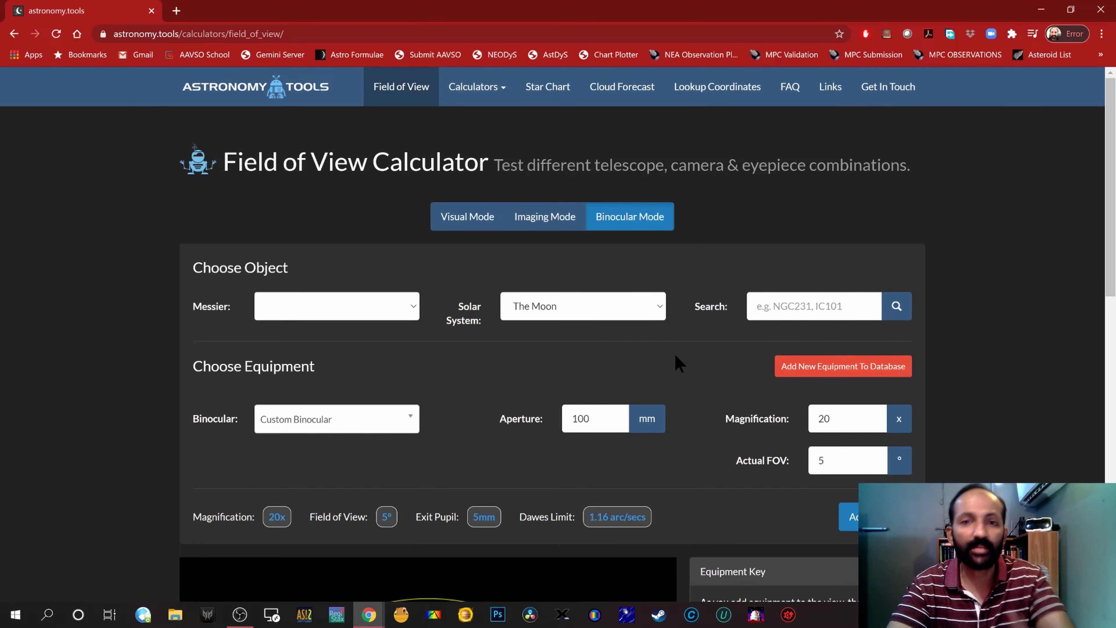
scroll(727, 426, "down", 5)
scroll(727, 431, "down", 4)
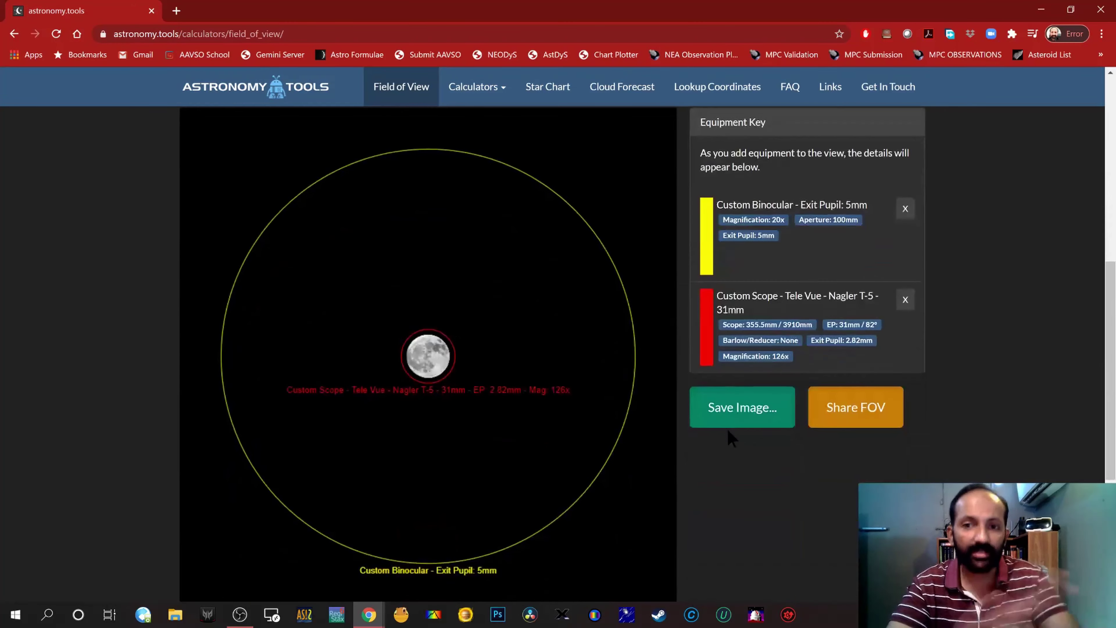
scroll(729, 438, "up", 6)
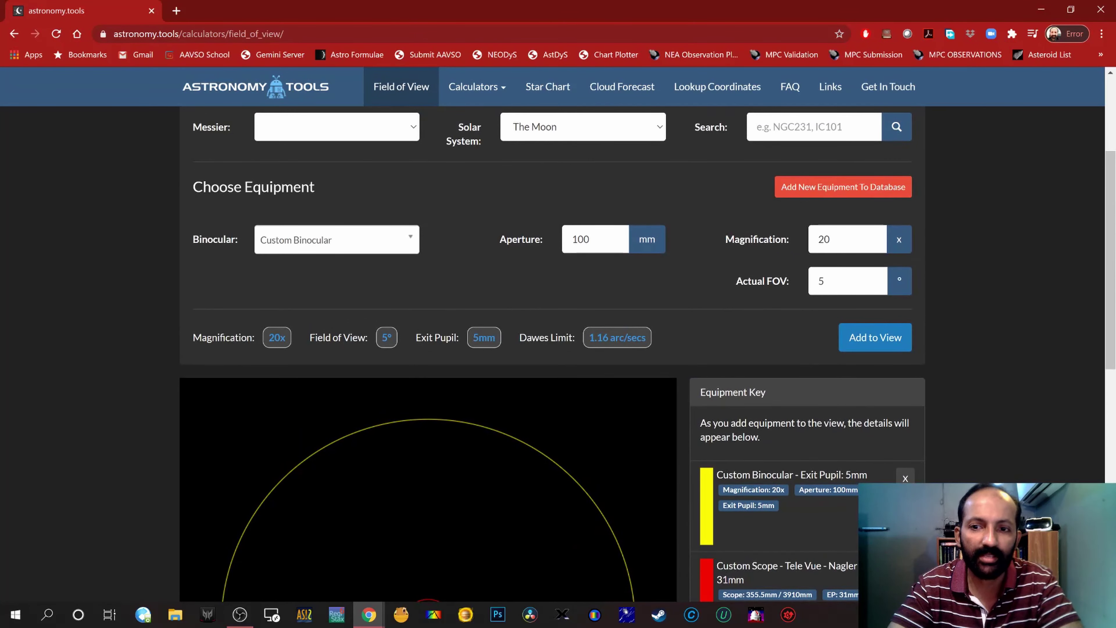
scroll(837, 358, "down", 5)
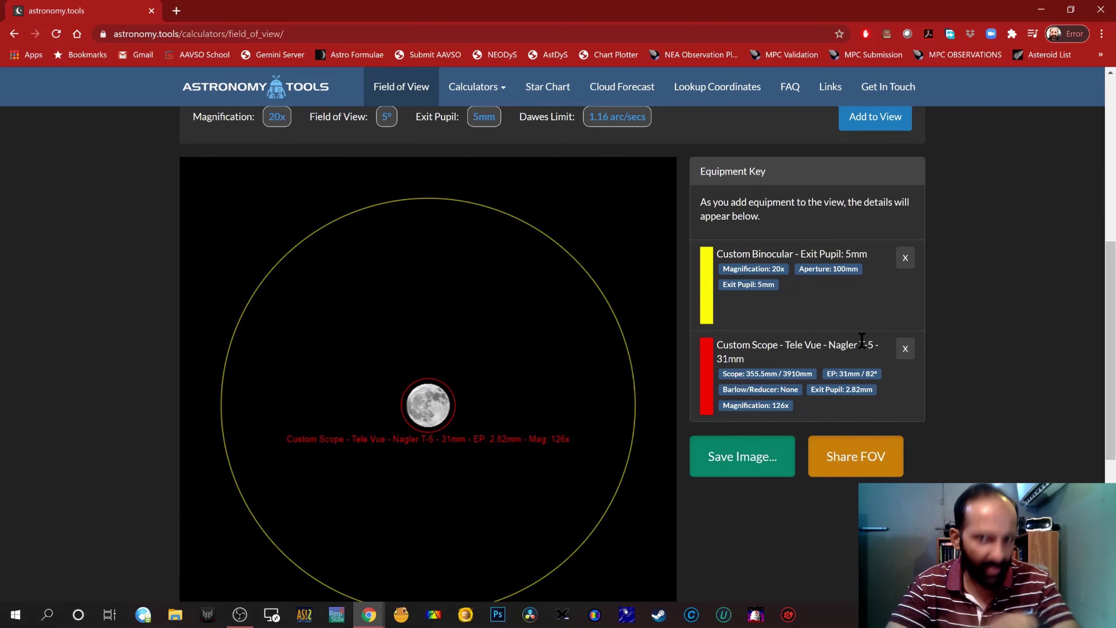
Step: Switch the calculator to Imaging Mode and choose M31 - Andromeda Galaxy as the Messier object
scroll(964, 288, "up", 8)
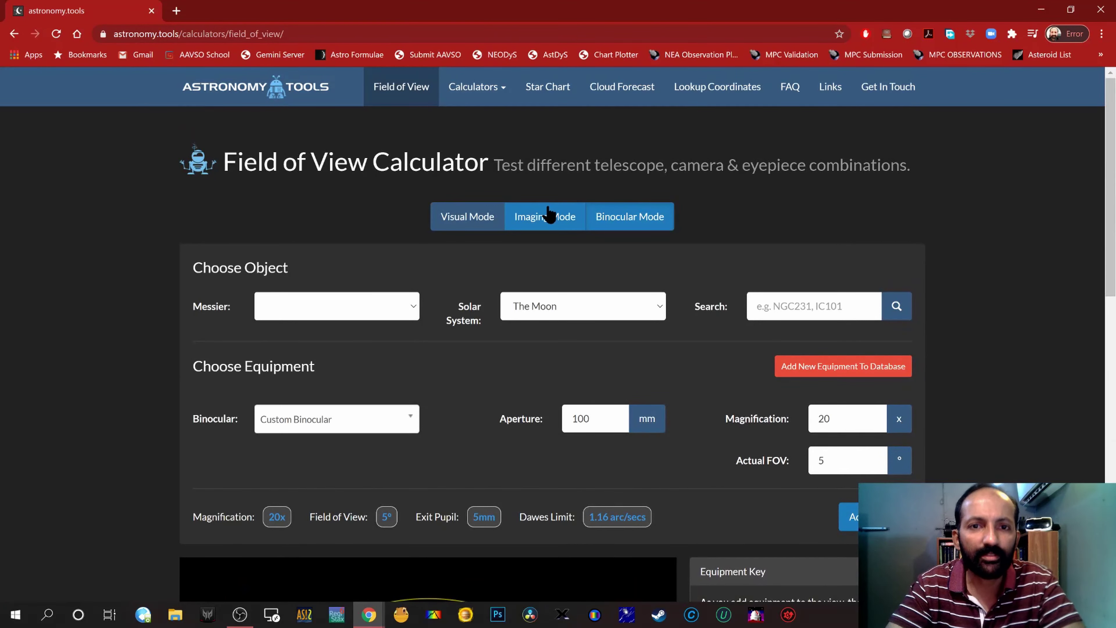
left_click(548, 215)
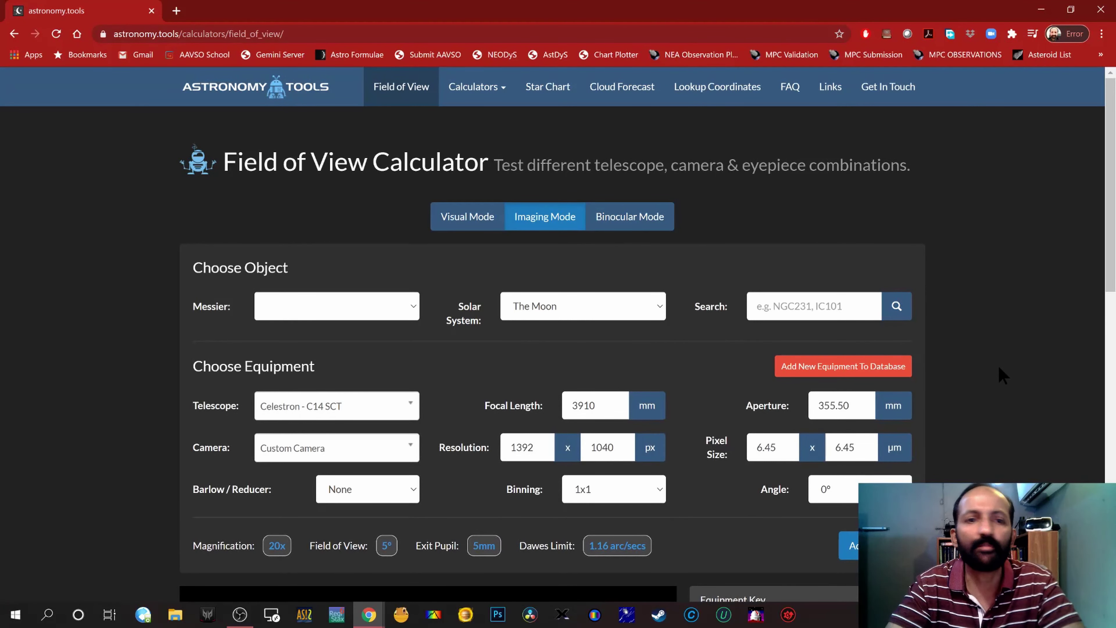
scroll(999, 366, "down", 2)
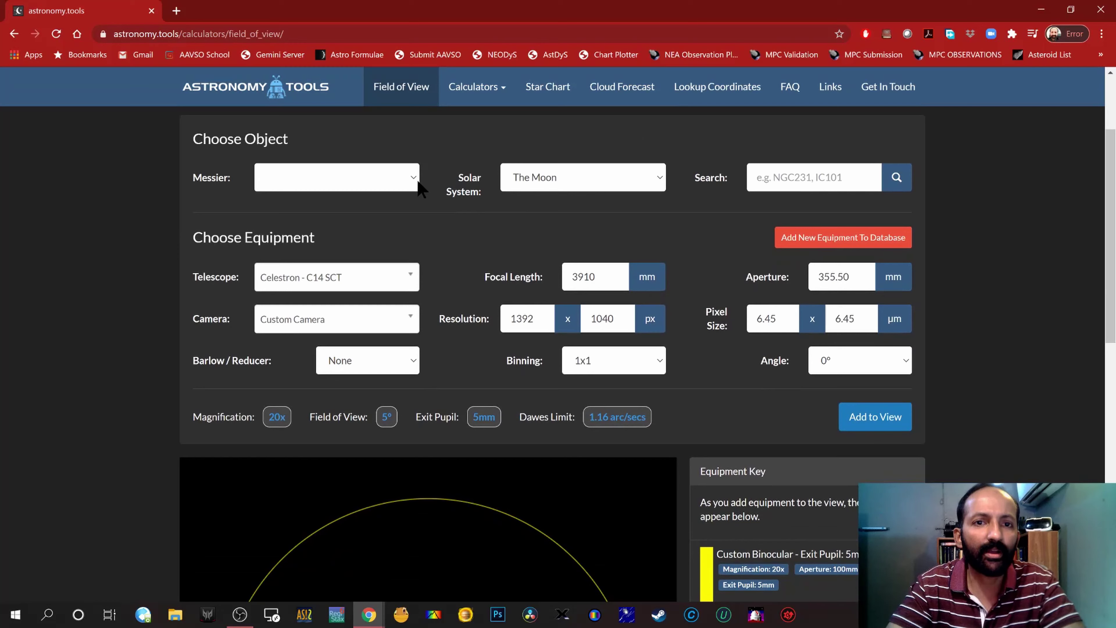
left_click(418, 180)
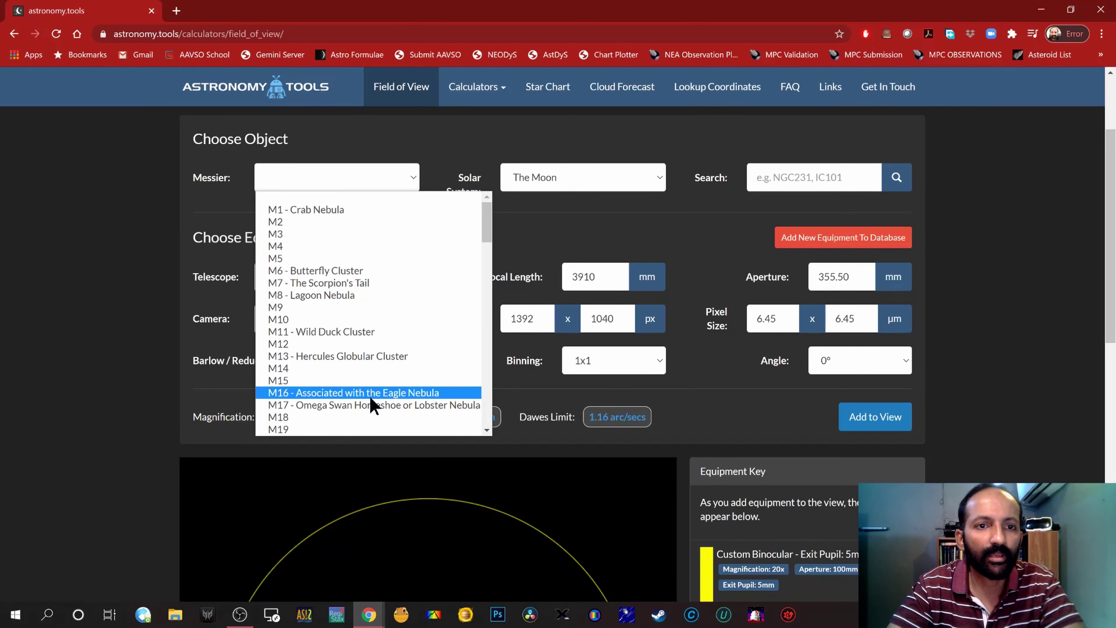
scroll(368, 416, "down", 3)
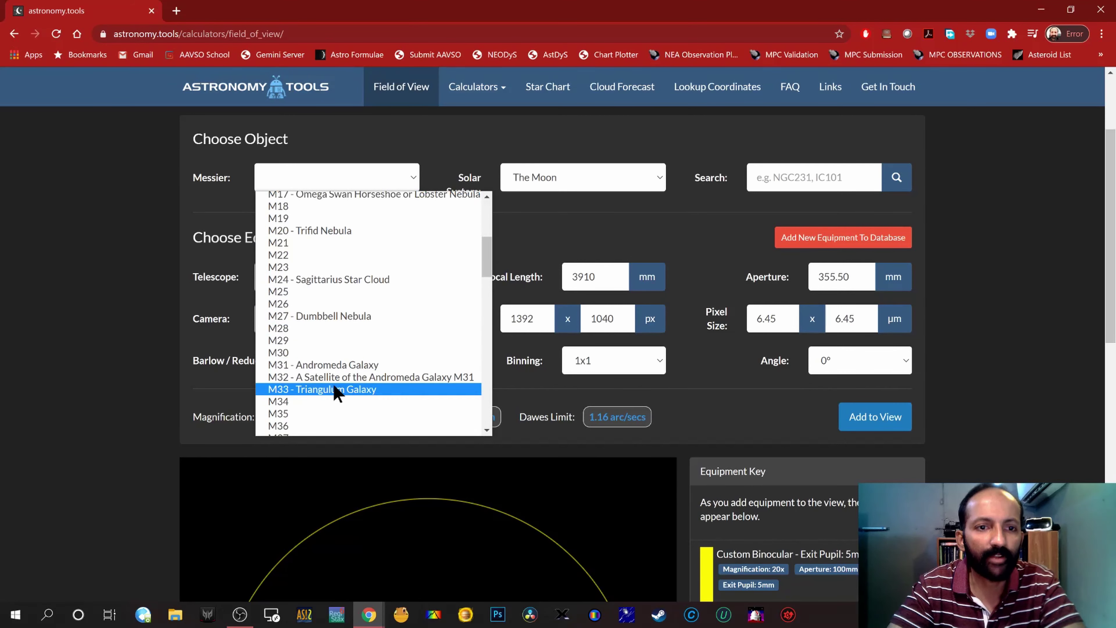
left_click(339, 366)
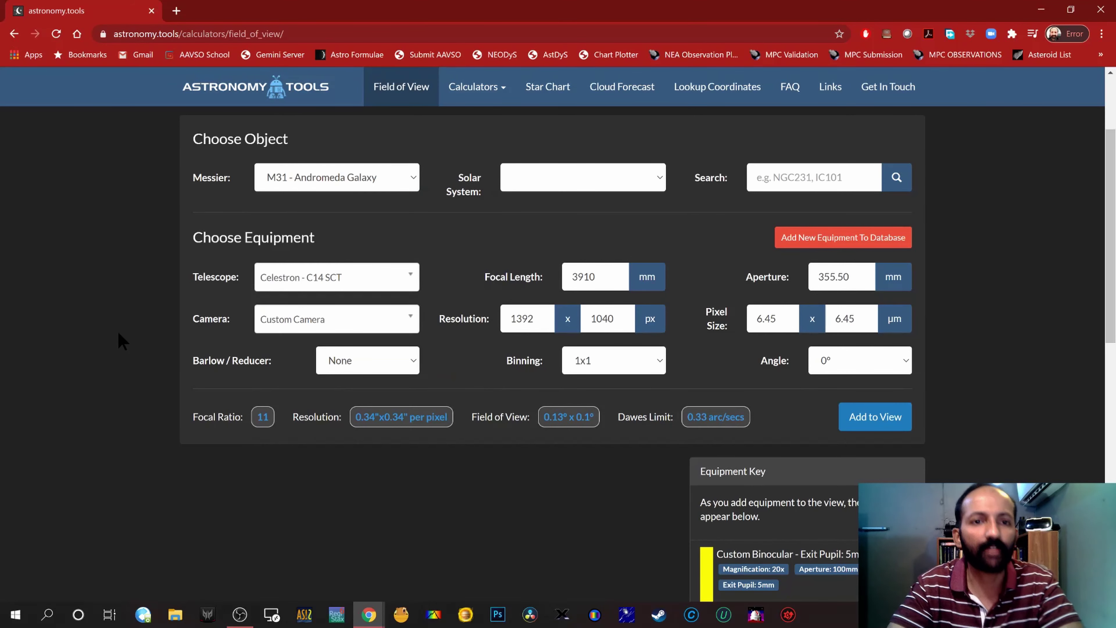
Step: Set the telescope's focal length to 684 mm and choose the ZWO - ASI183MC/MM camera
double_click(602, 277)
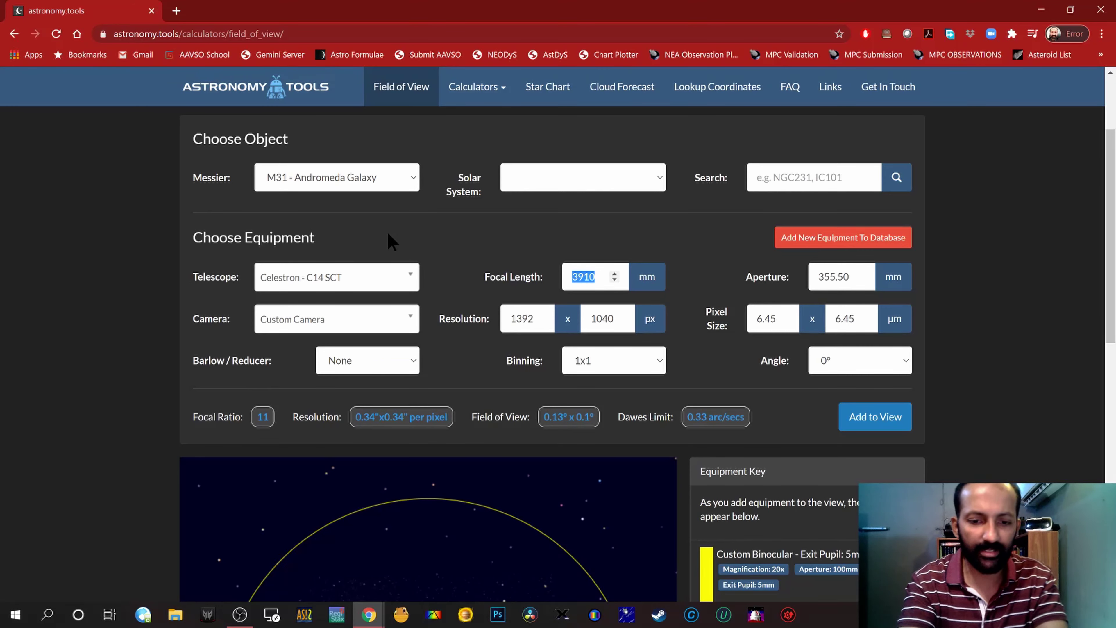
type("684")
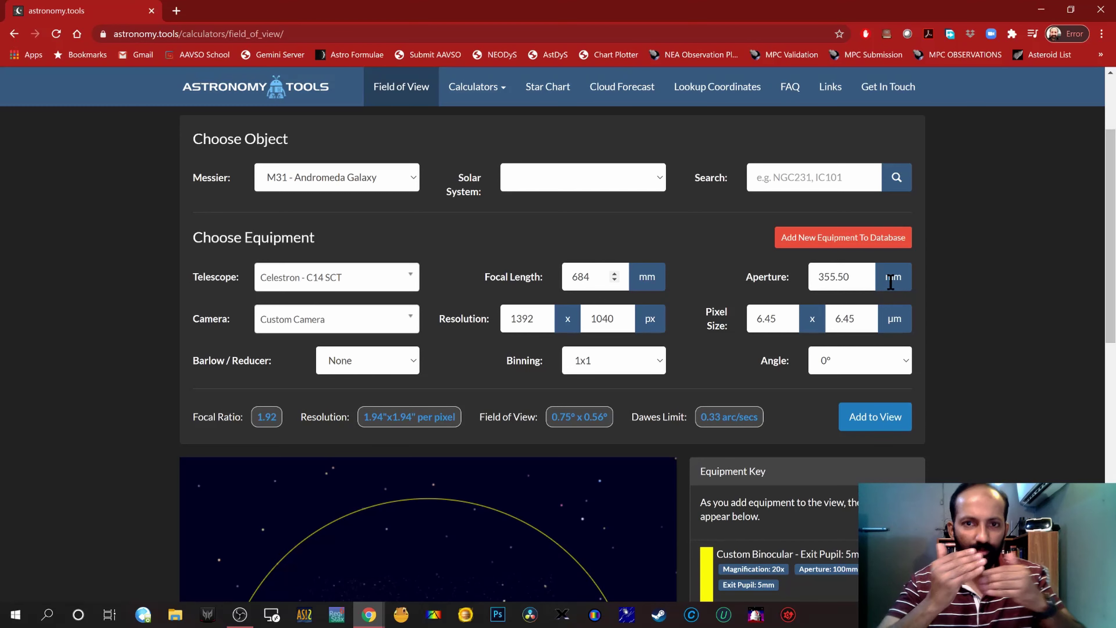
left_click(408, 323)
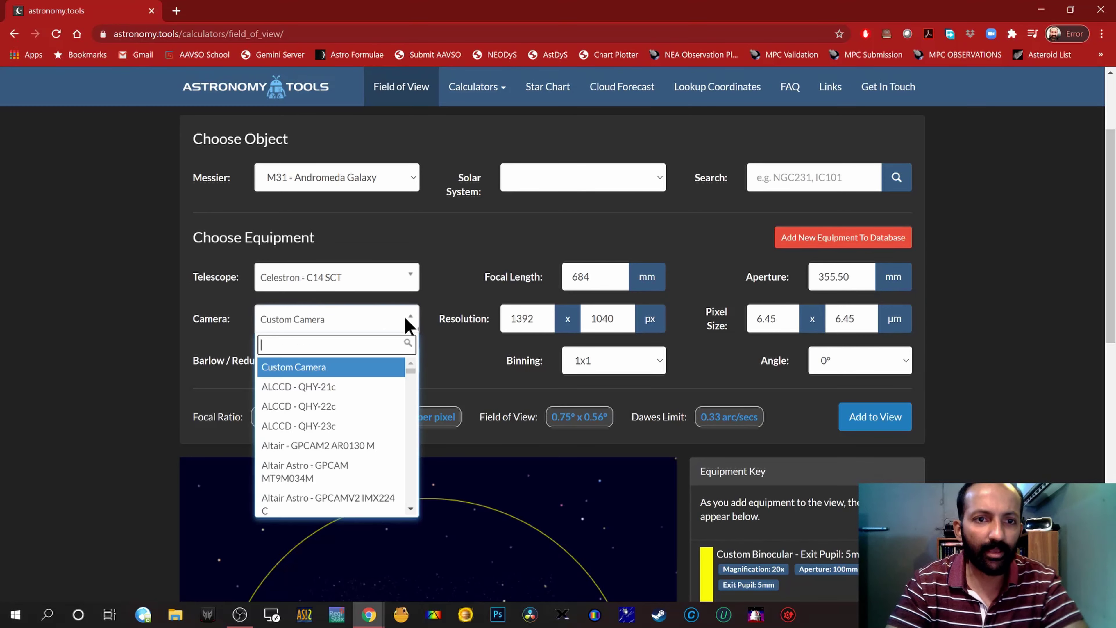
type("zwo")
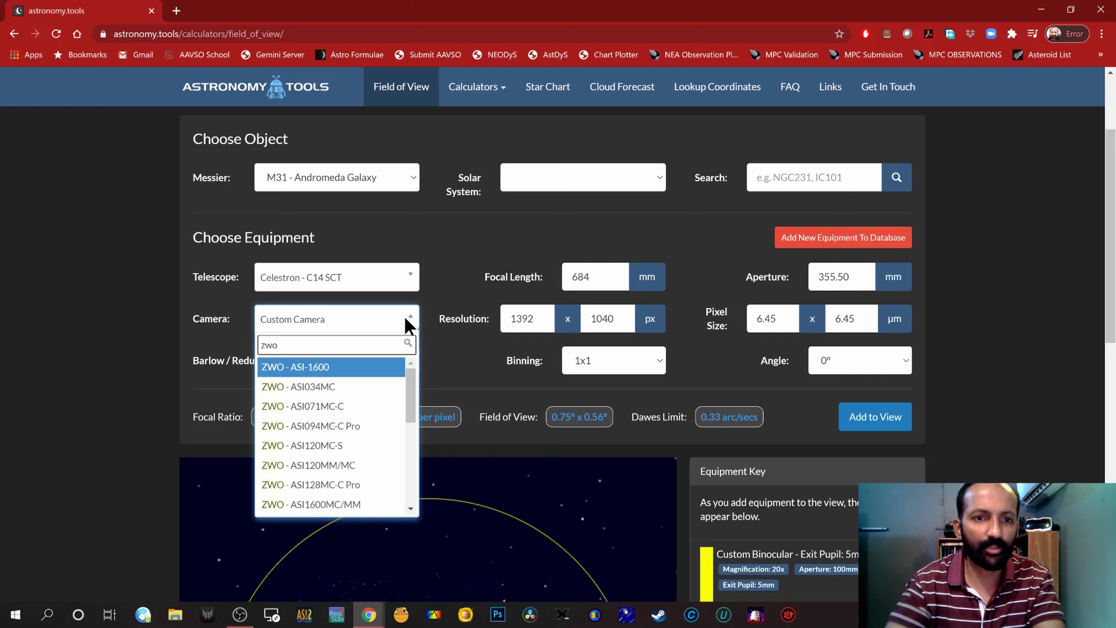
scroll(365, 449, "down", 4)
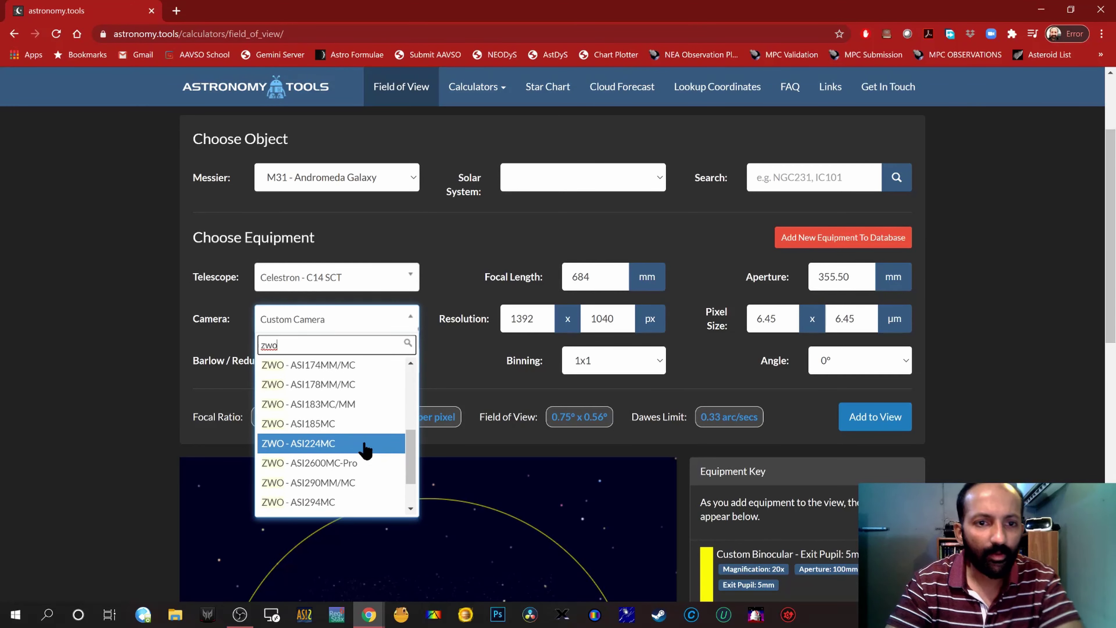
left_click(341, 404)
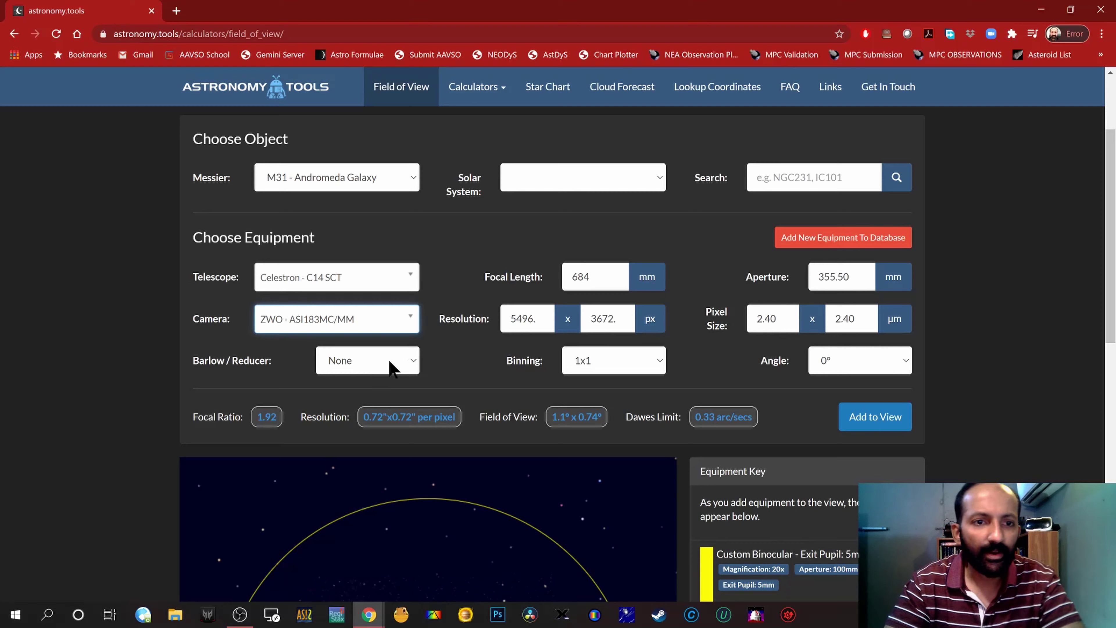
Step: Try 2x2 binning for the camera and set it back to 1x1
left_click(659, 362)
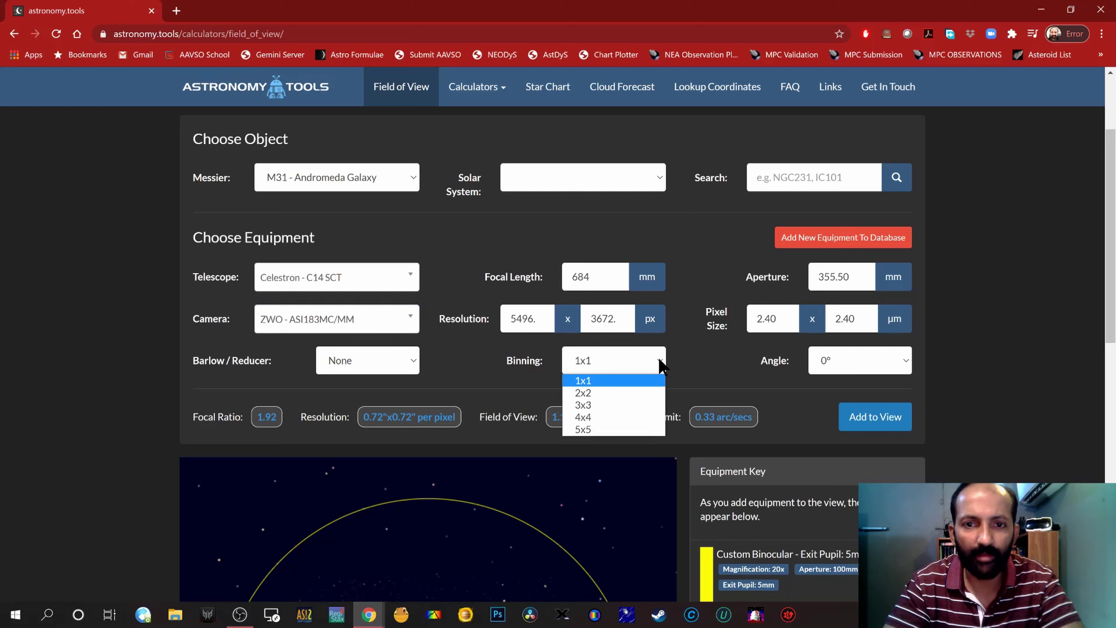
left_click(594, 398)
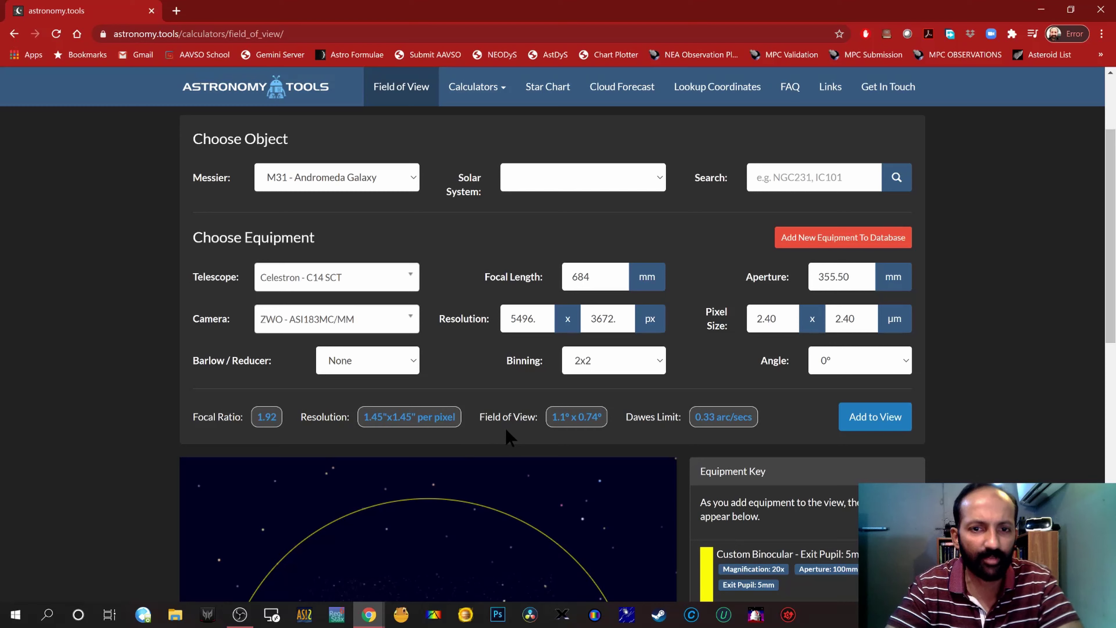
left_click(646, 362)
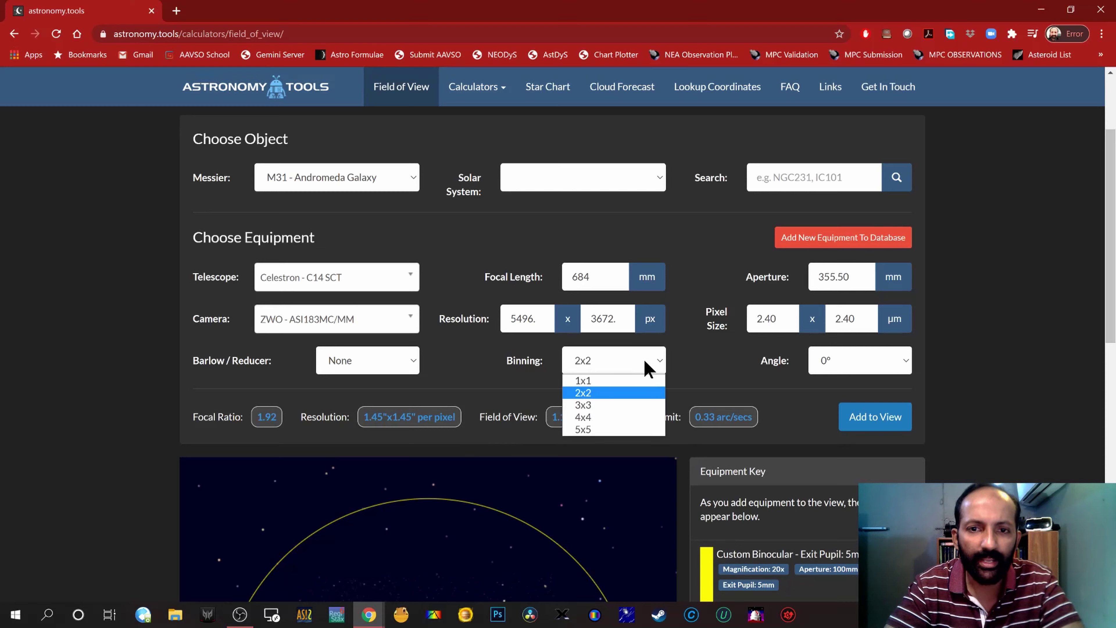
left_click(590, 380)
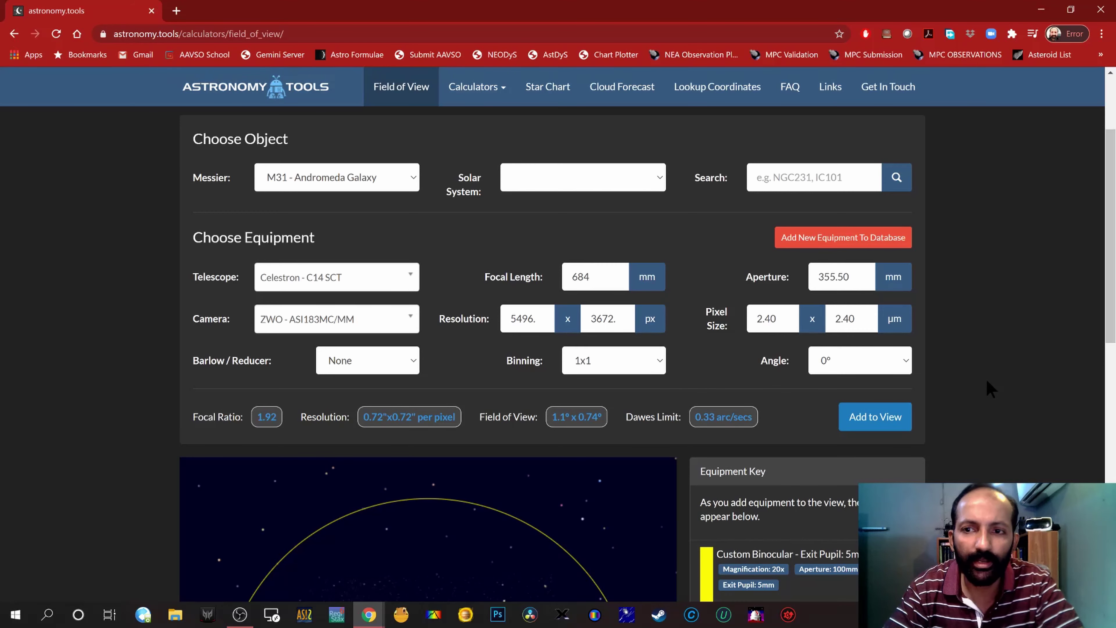
Step: Compare the camera's resolution at 2x2 and 4x4 binning, leaving the binning set to 2x2
scroll(986, 379, "down", 3)
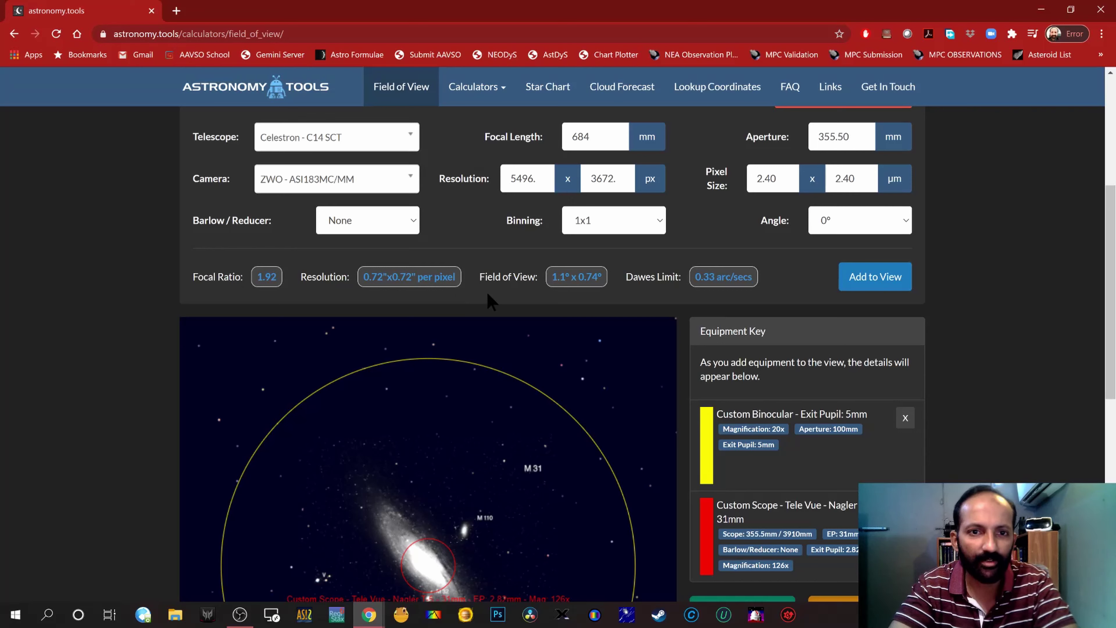
left_click(655, 220)
left_click(600, 252)
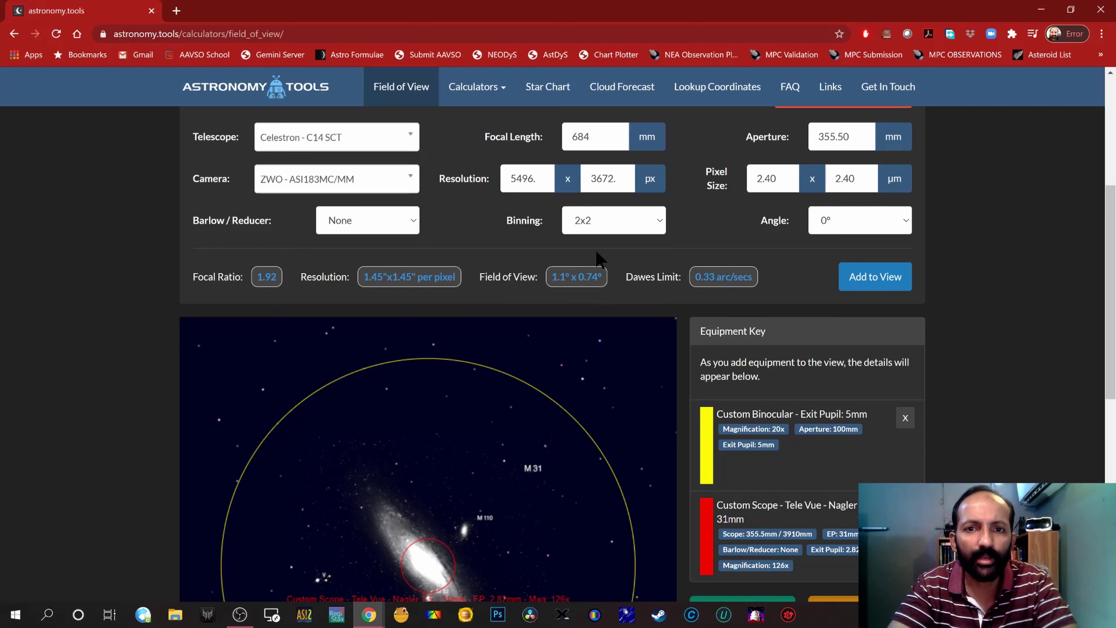
left_click(654, 220)
left_click(605, 278)
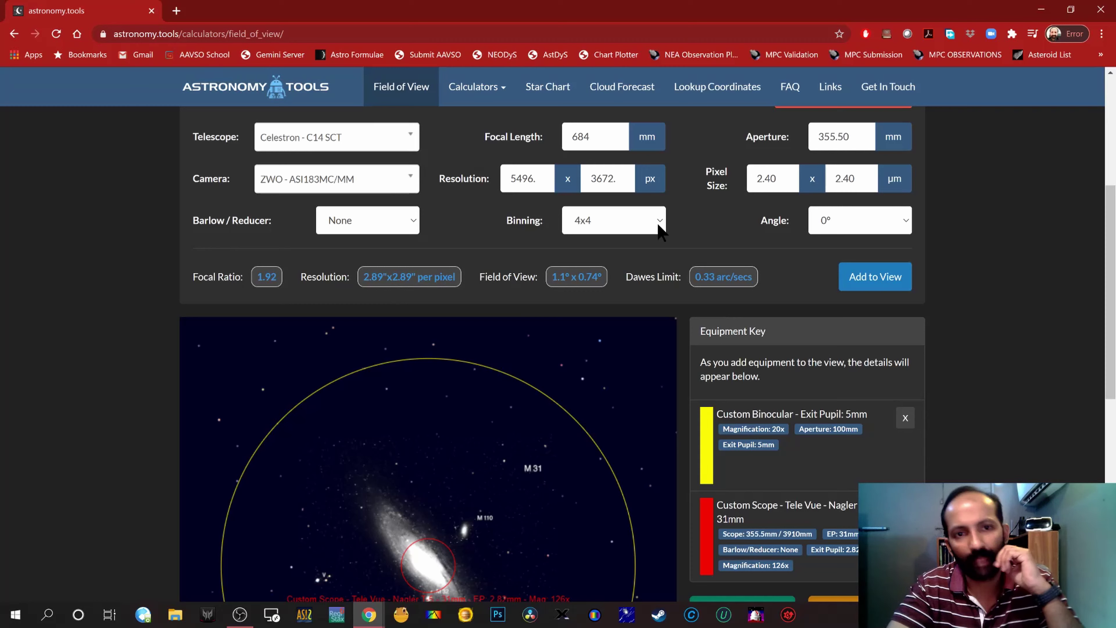
left_click(660, 229)
left_click(603, 257)
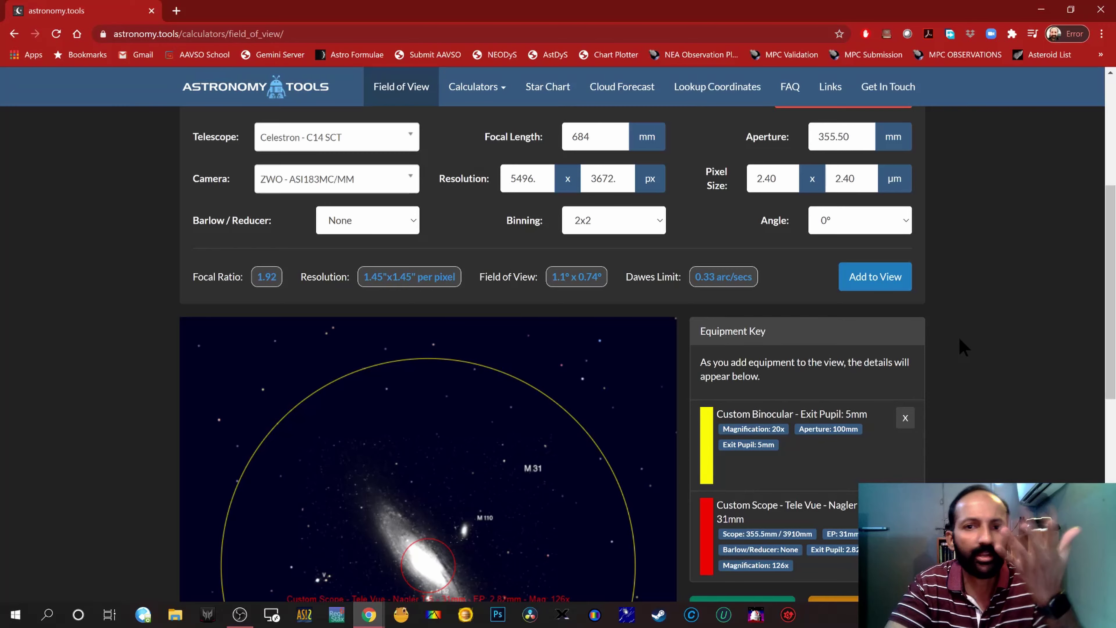
Step: Add the telescope and ZWO camera combination to the view and examine its frame over the Andromeda Galaxy
scroll(959, 339, "up", 1)
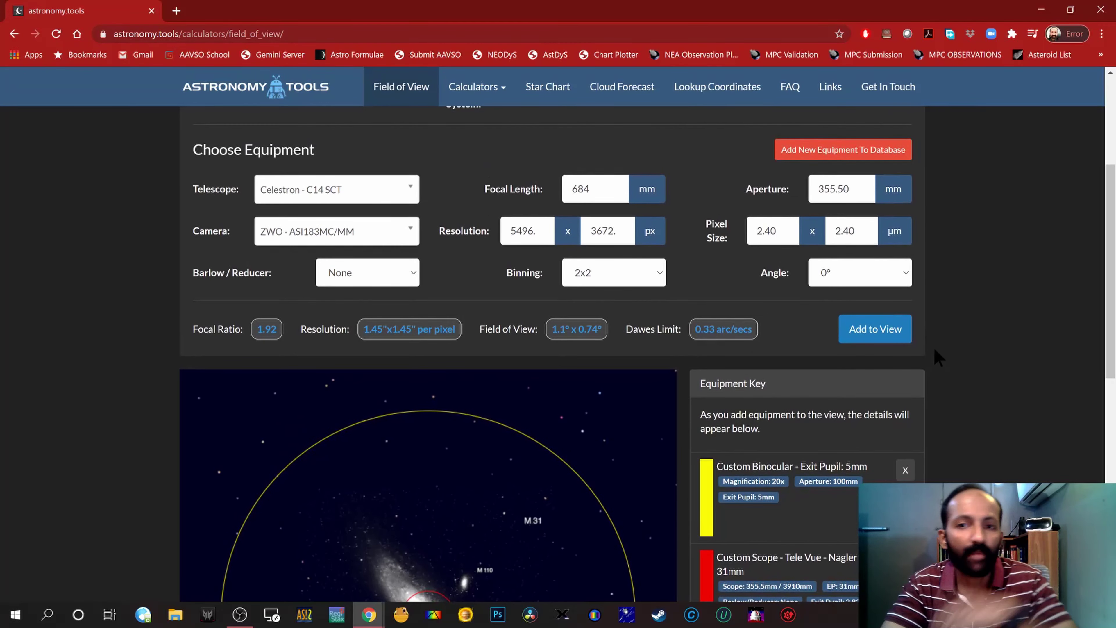
scroll(966, 417, "down", 3)
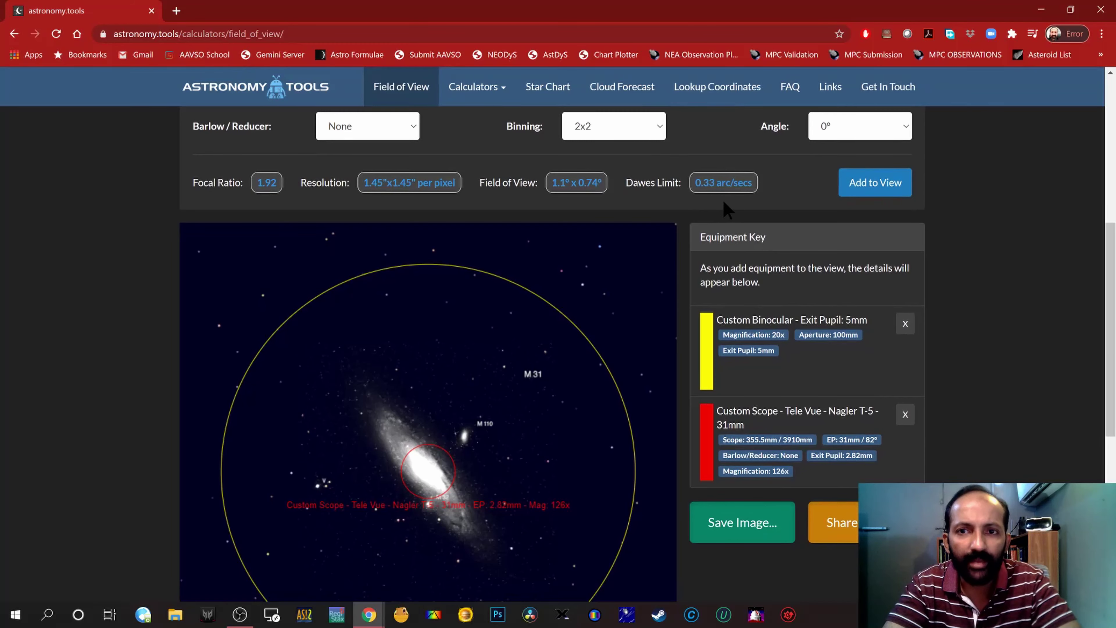
left_click(901, 191)
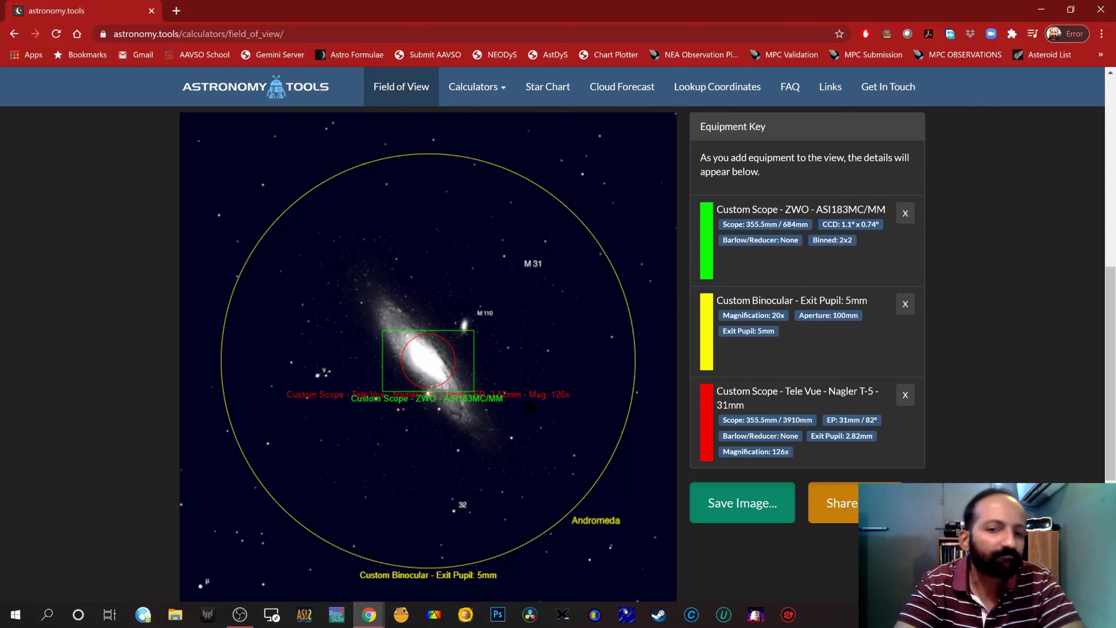
Step: Review the imaging equipment settings against the camera frame and field circles drawn over the Andromeda Galaxy
scroll(1010, 372, "up", 10)
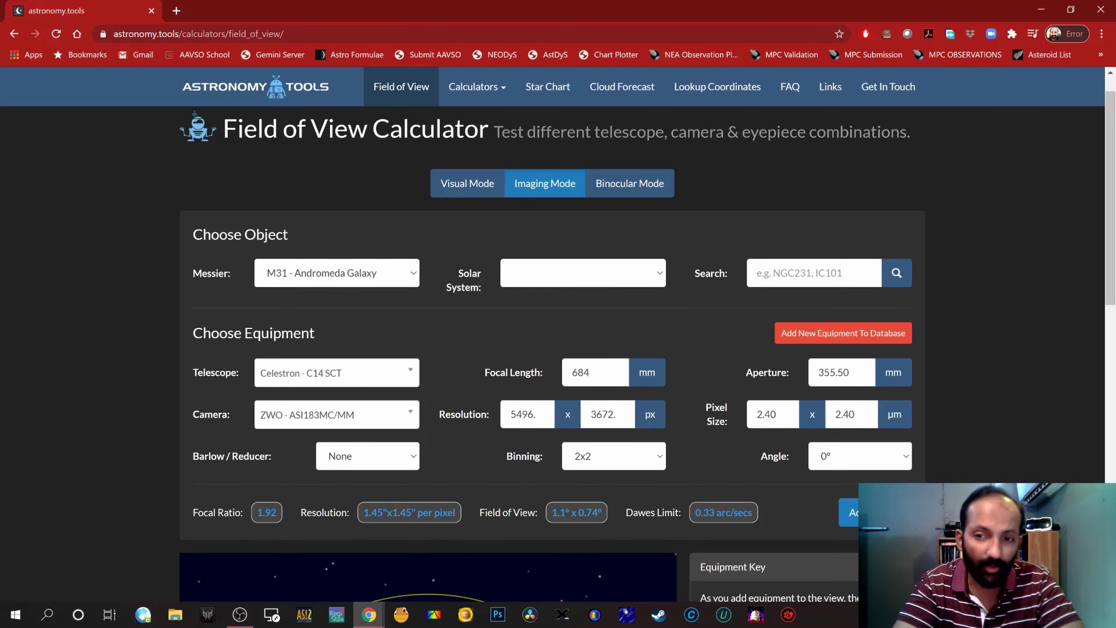
scroll(558, 352, "down", 7)
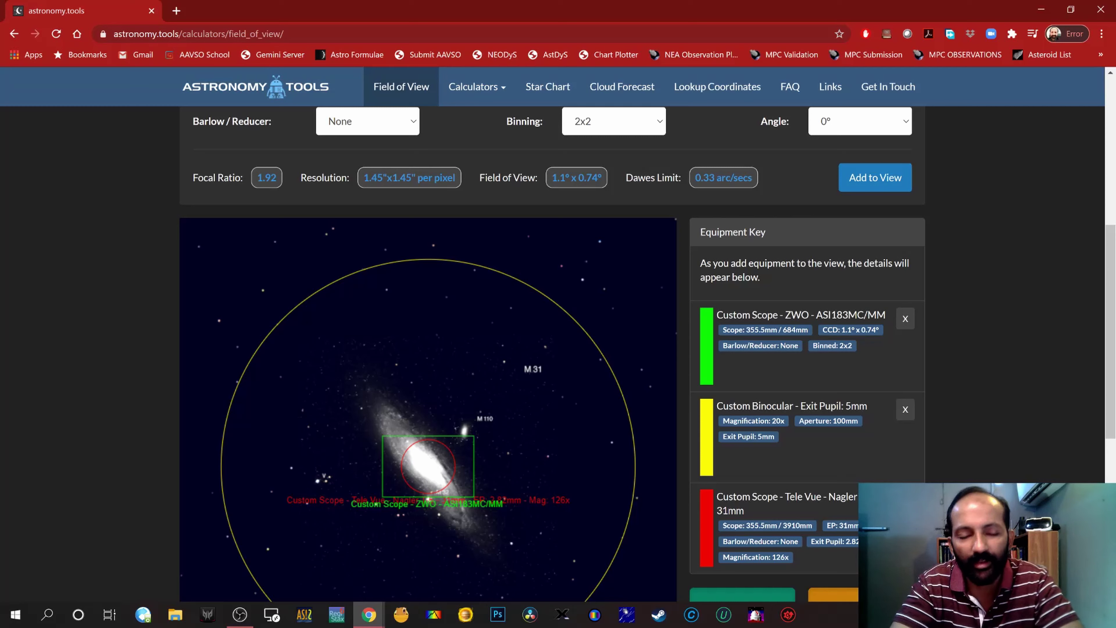
scroll(558, 352, "up", 3)
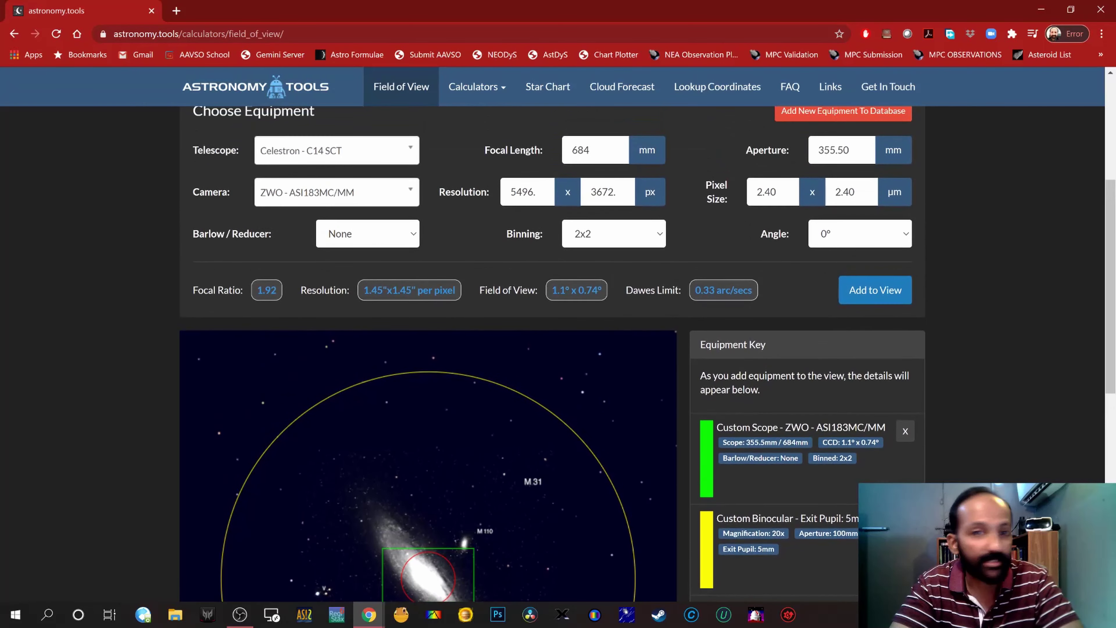
scroll(558, 352, "up", 7)
scroll(558, 351, "down", 3)
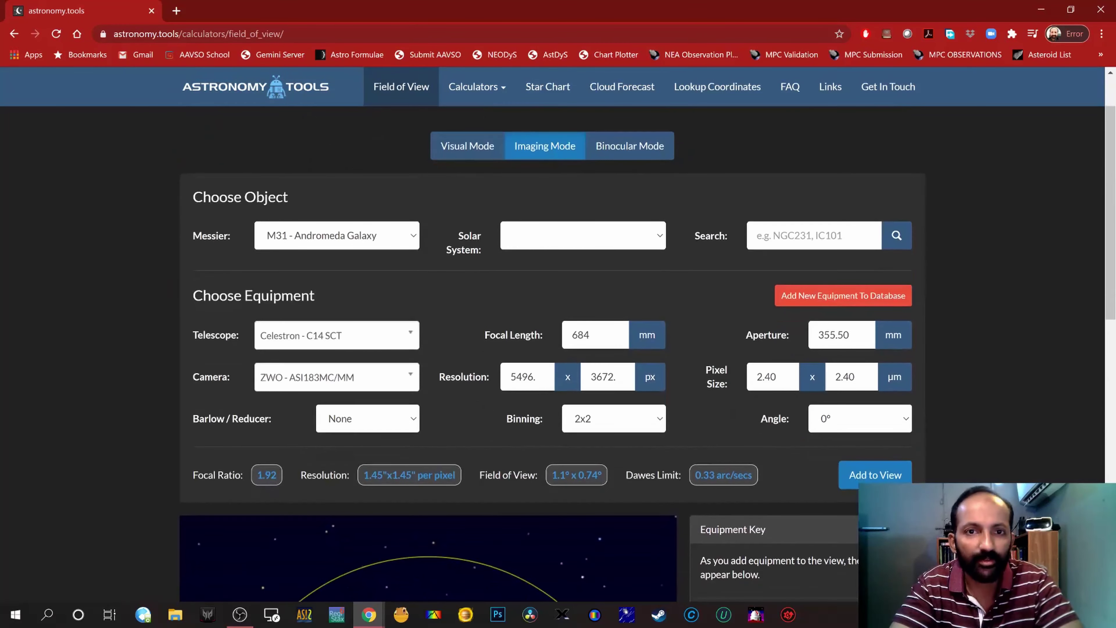
scroll(593, 242, "up", 1)
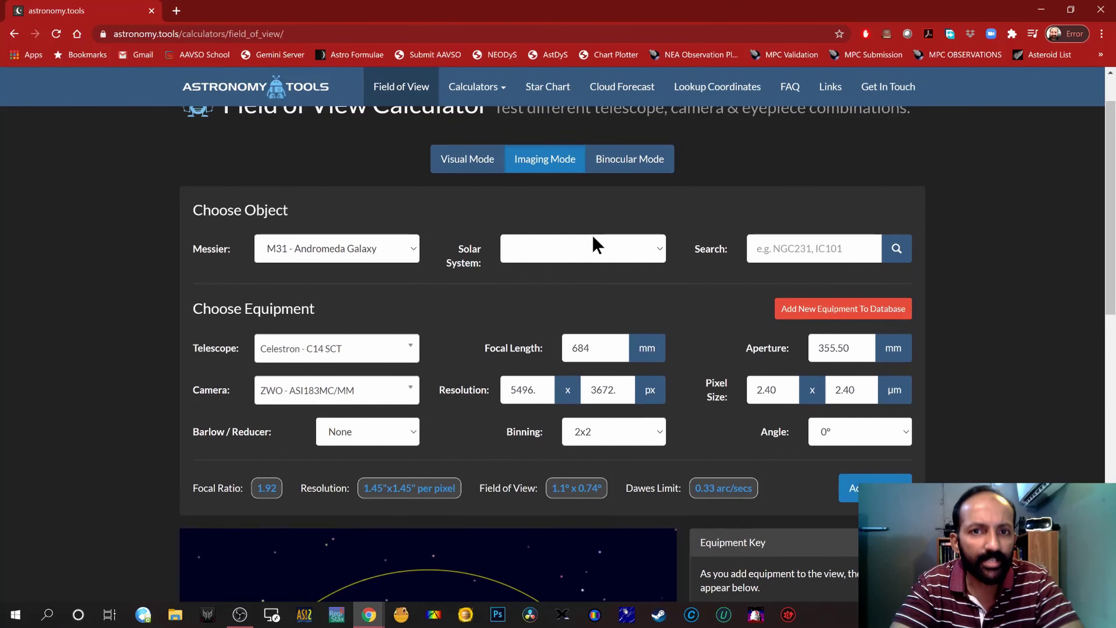
scroll(690, 320, "up", 2)
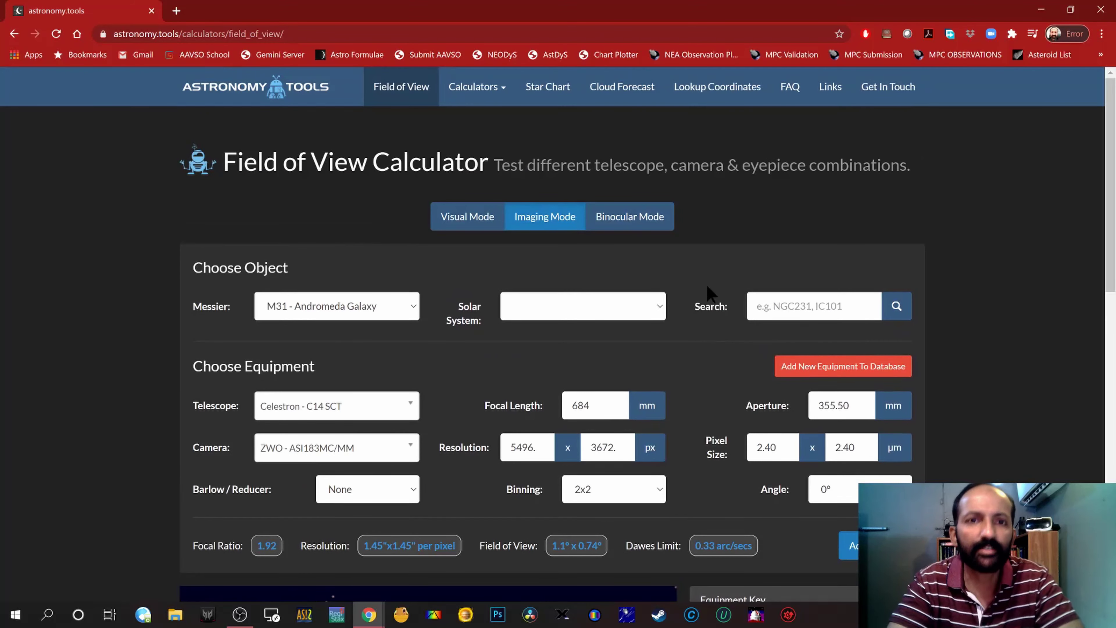